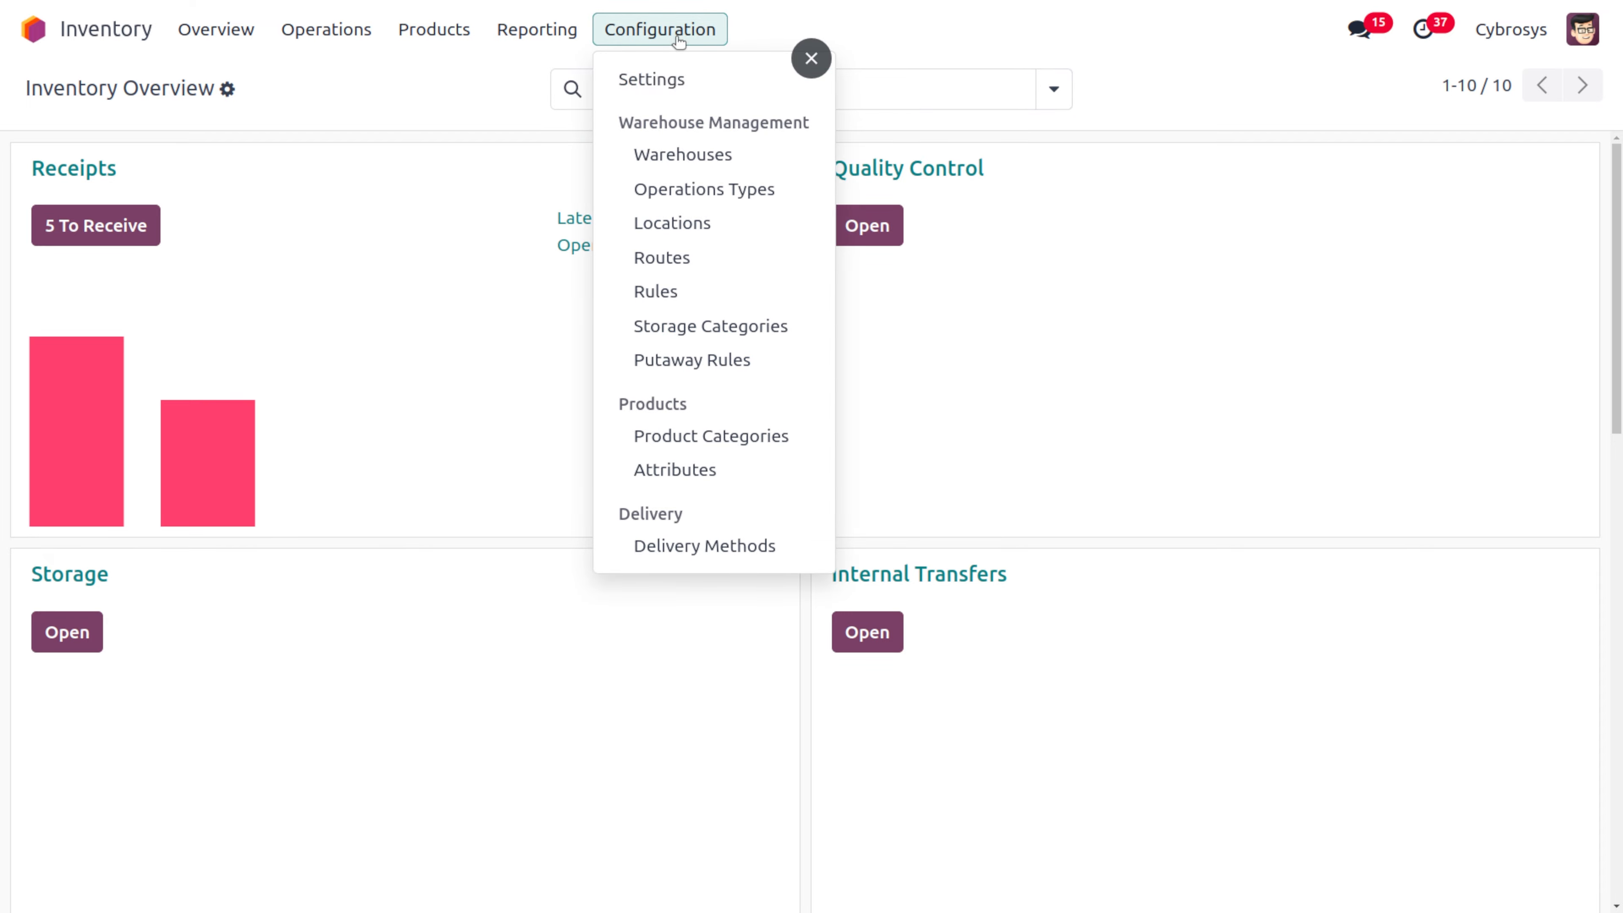
Open the Inventory settings and review the Warehouse options for Storage Locations and Multi-Step Routes
{"action": "left_click", "coordinate": [674, 83]}
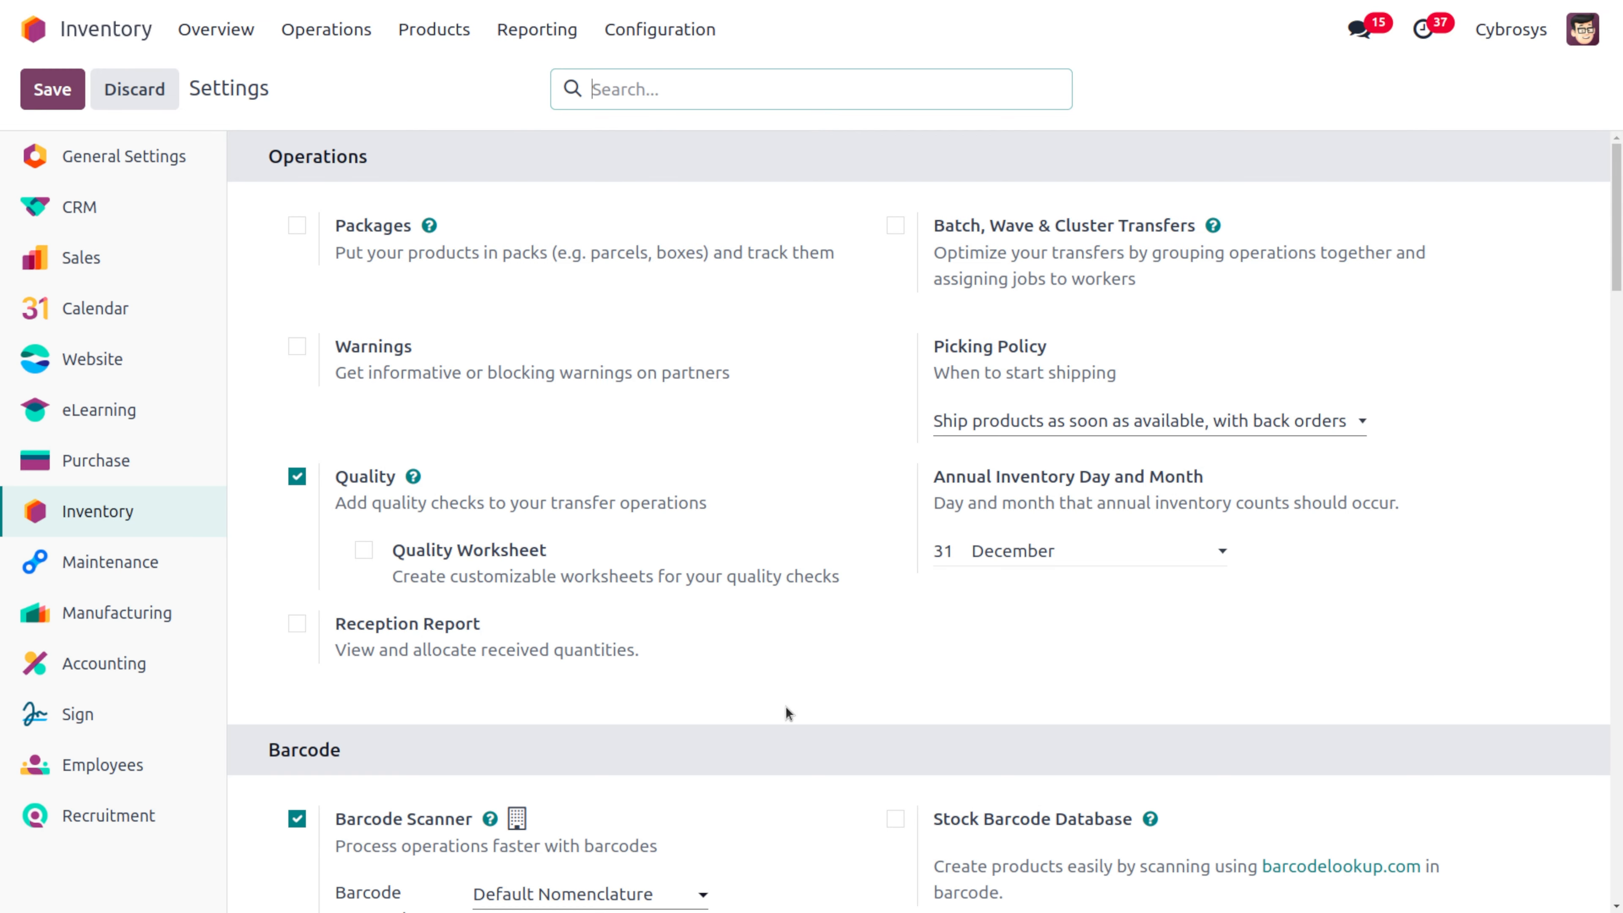
{"action": "scroll", "coordinate": [785, 706], "scroll_direction": "down", "scroll_amount": 20}
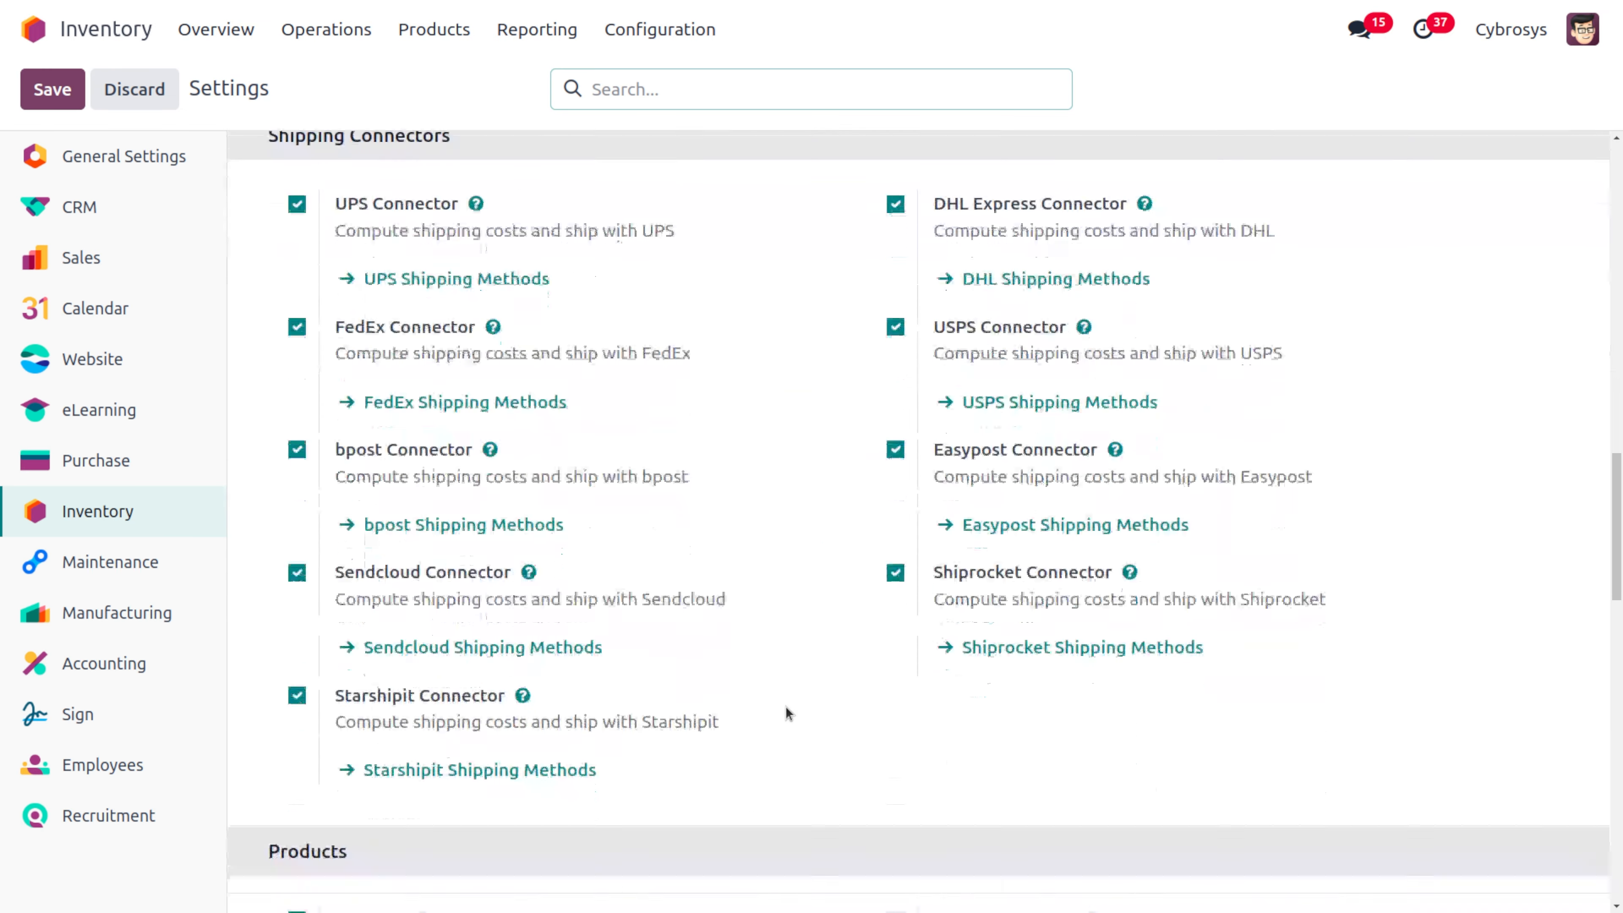
{"action": "scroll", "coordinate": [785, 706], "scroll_direction": "down", "scroll_amount": 13}
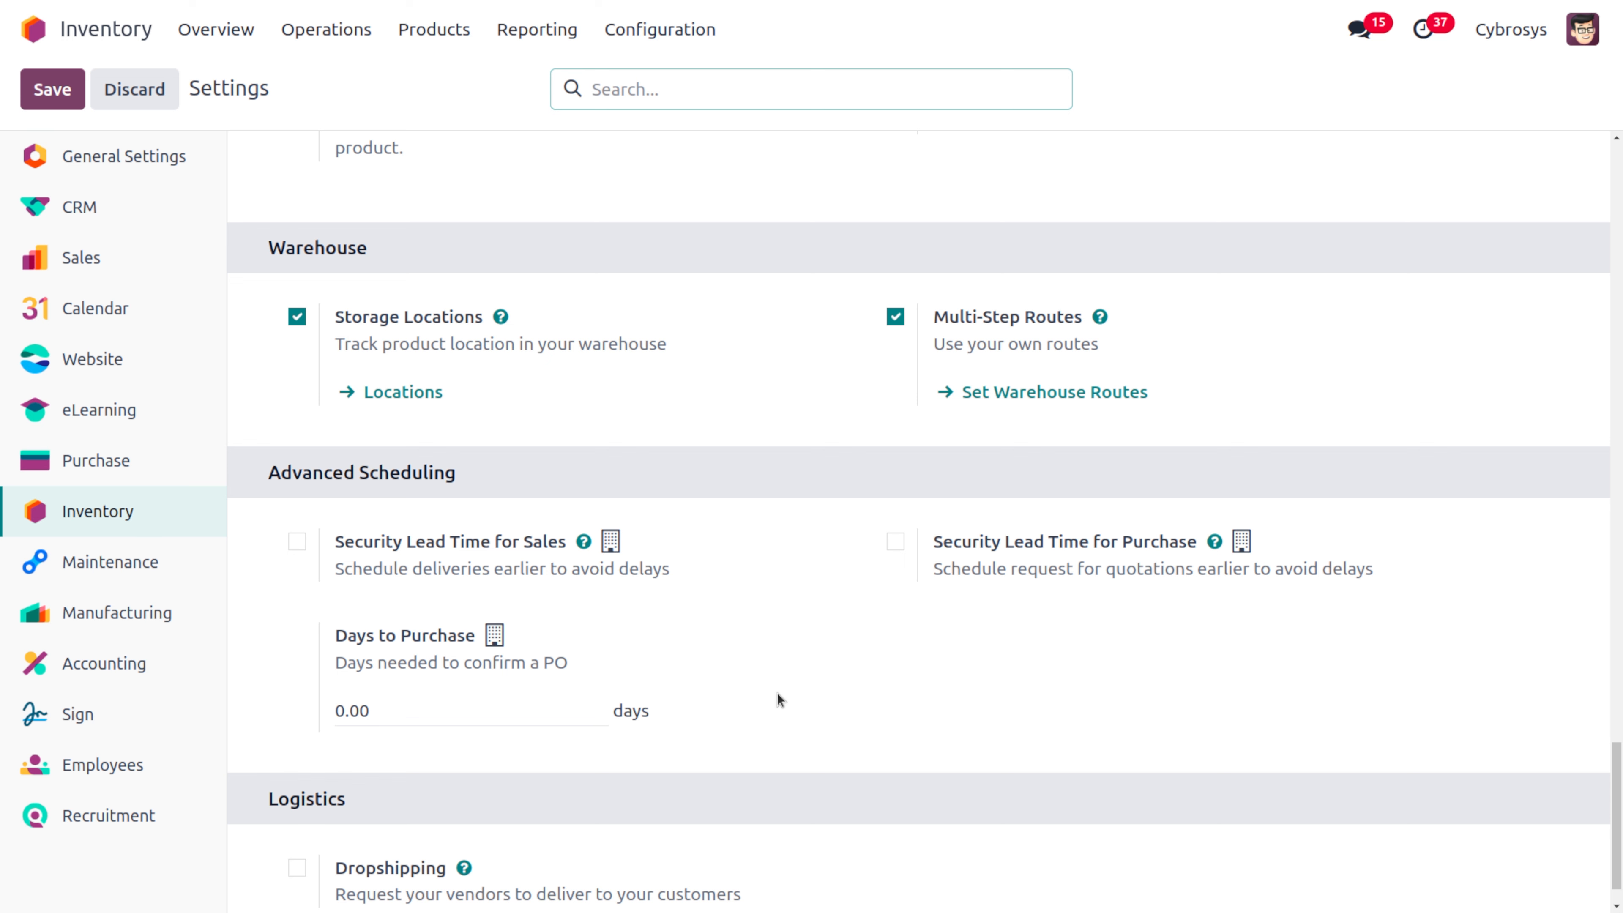
Open the Cybrosys warehouse record and examine its incoming, outgoing and manufacture step configuration
{"action": "left_click", "coordinate": [659, 29]}
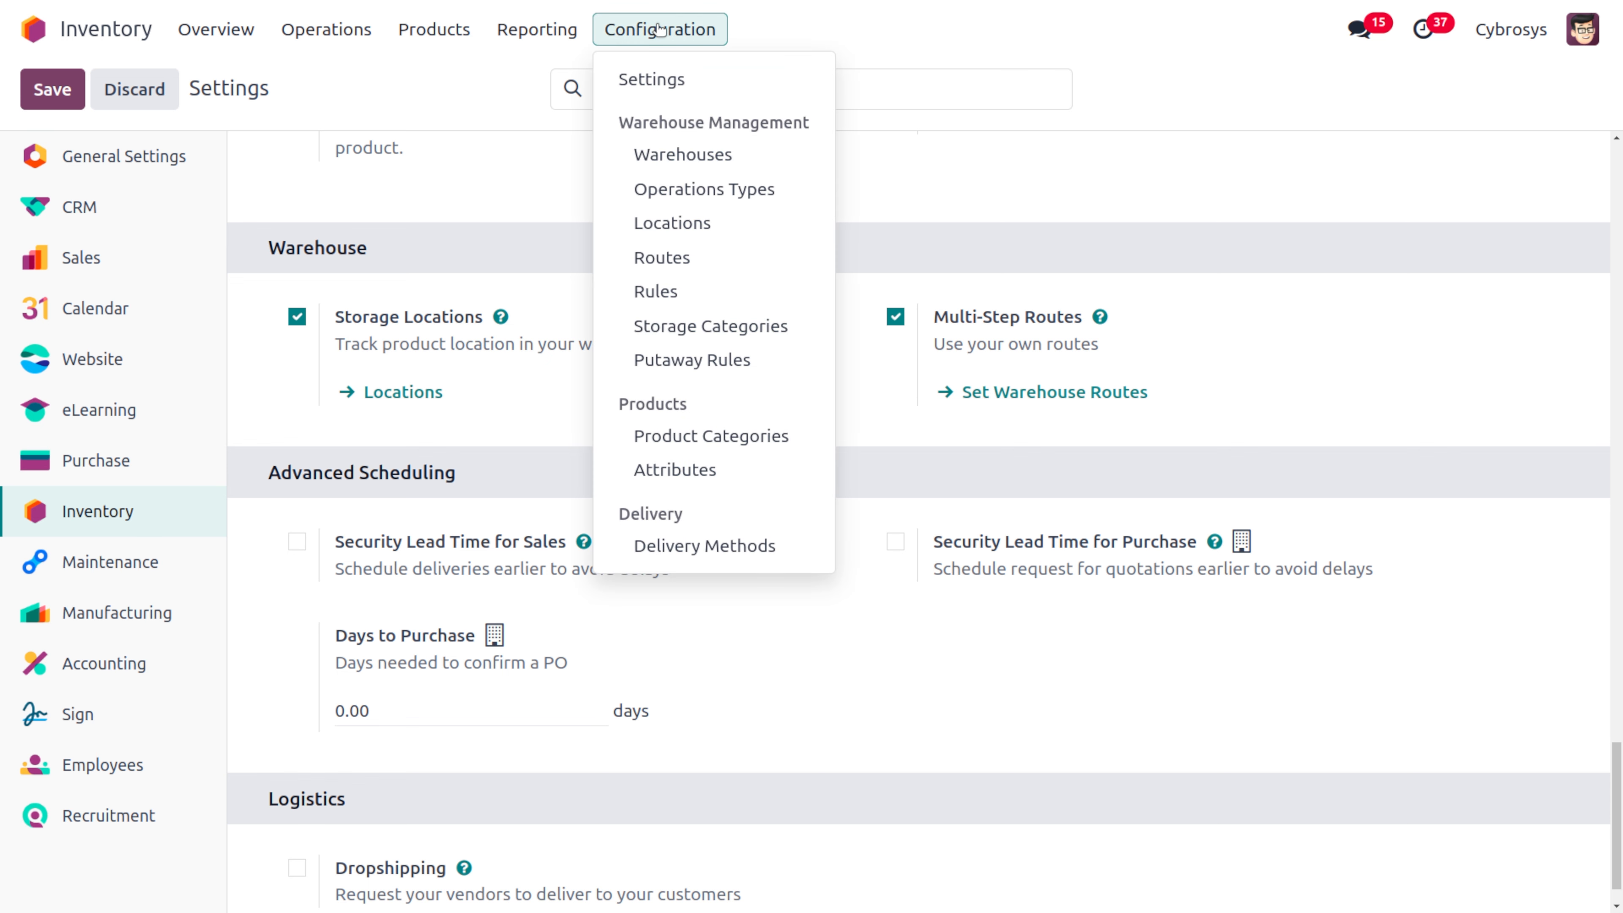
{"action": "left_click", "coordinate": [680, 156]}
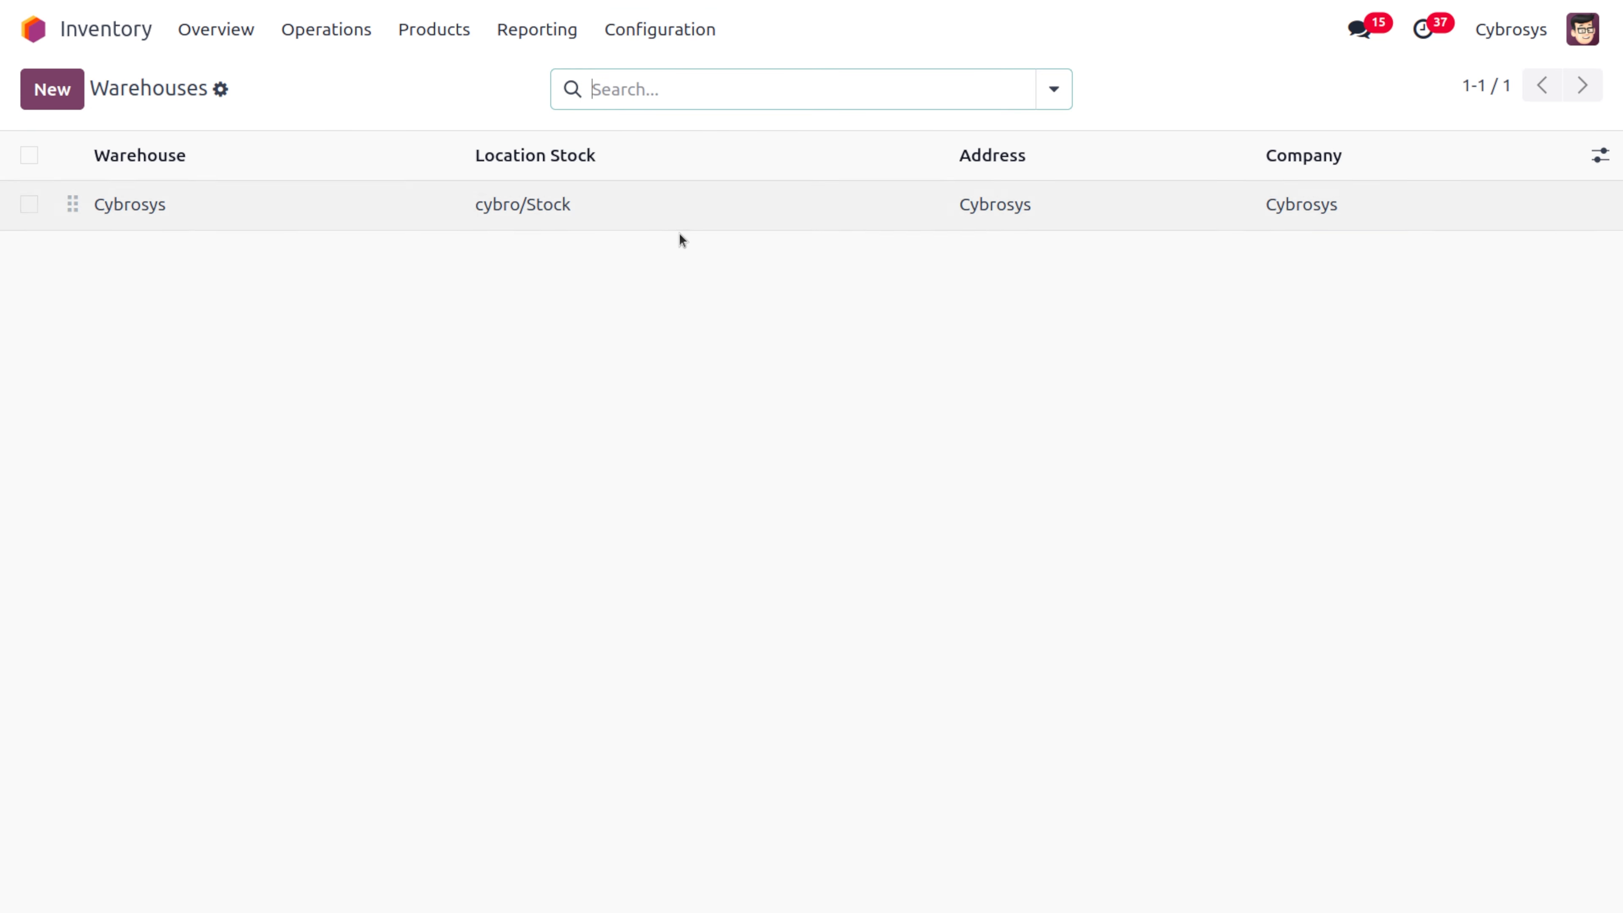
{"action": "left_click", "coordinate": [670, 206]}
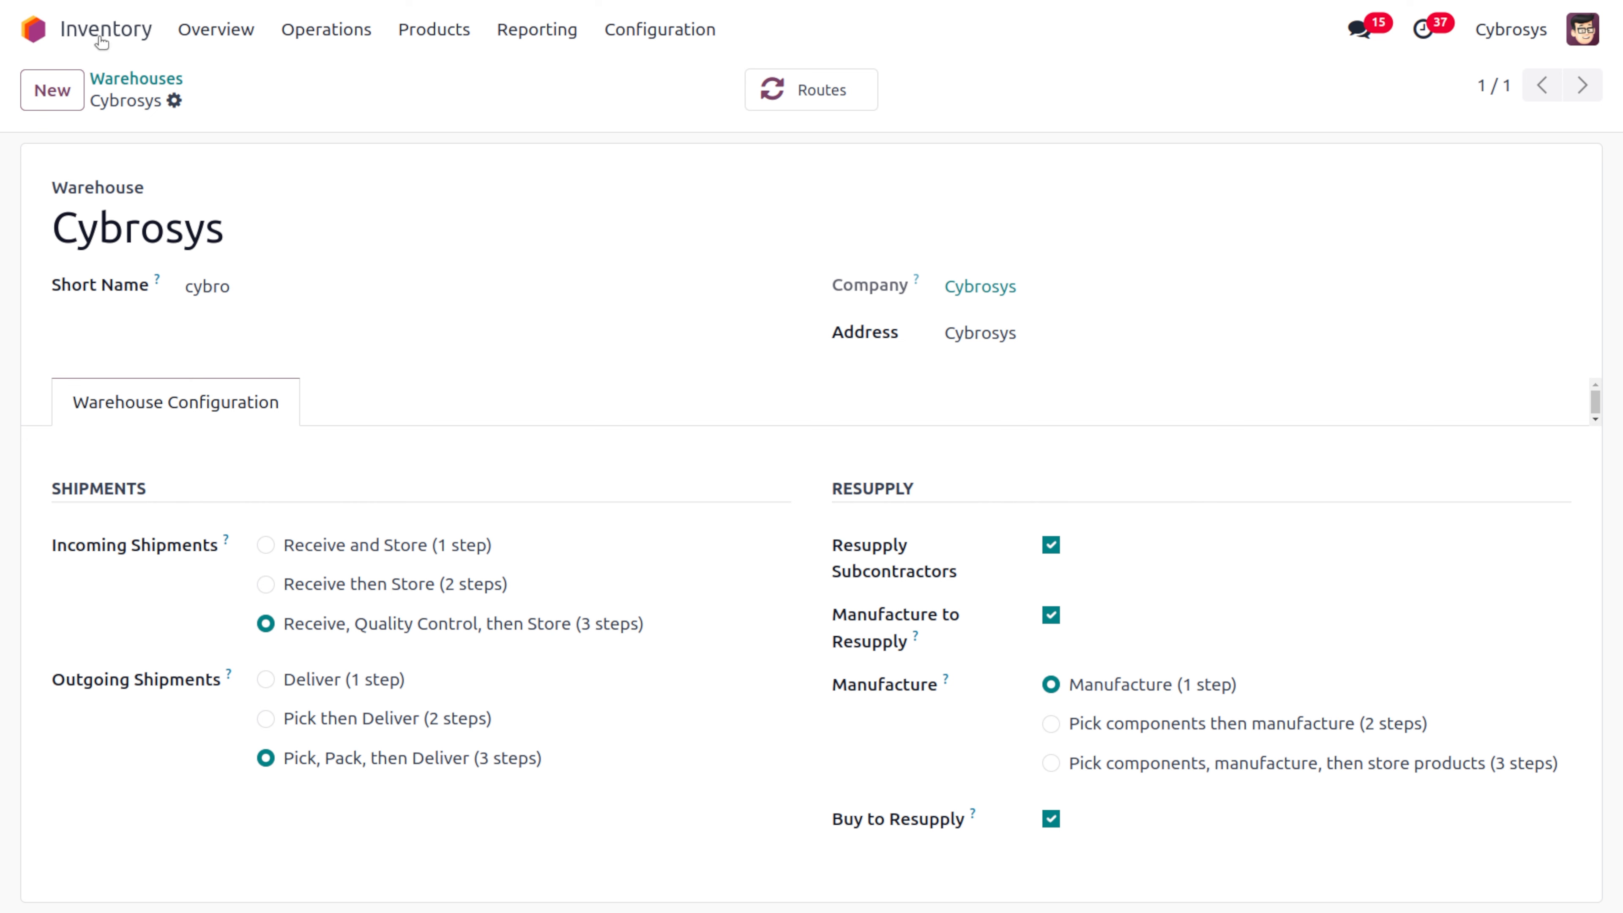
Switch to the Manufacturing app and open the [FURN_9666] Table product
{"action": "left_click", "coordinate": [34, 30]}
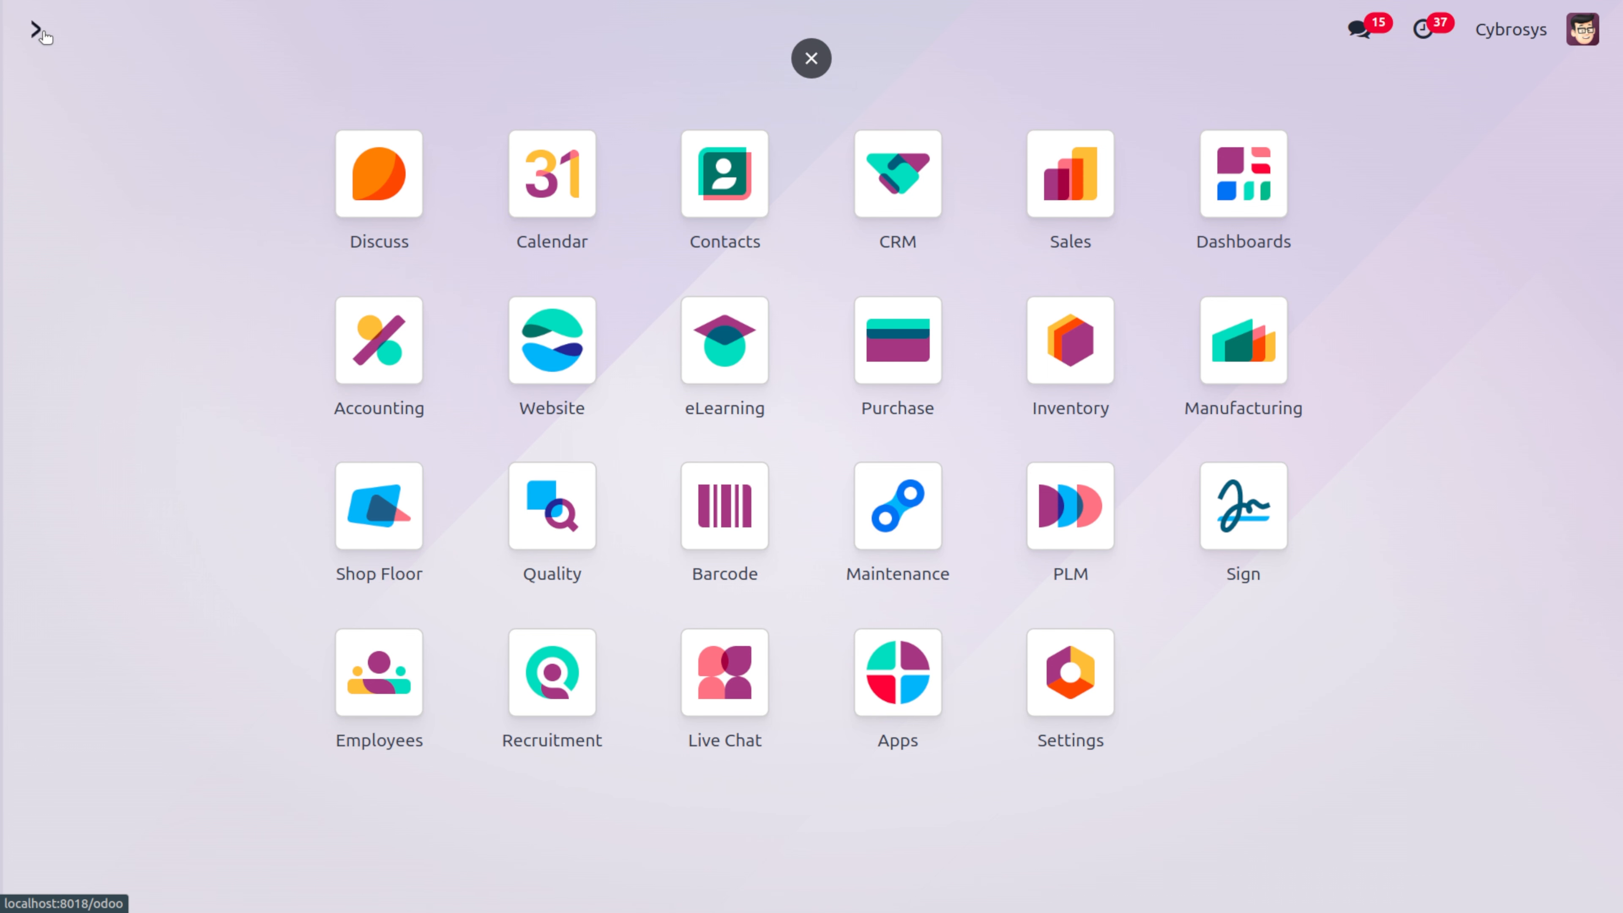
{"action": "type", "text": "m"}
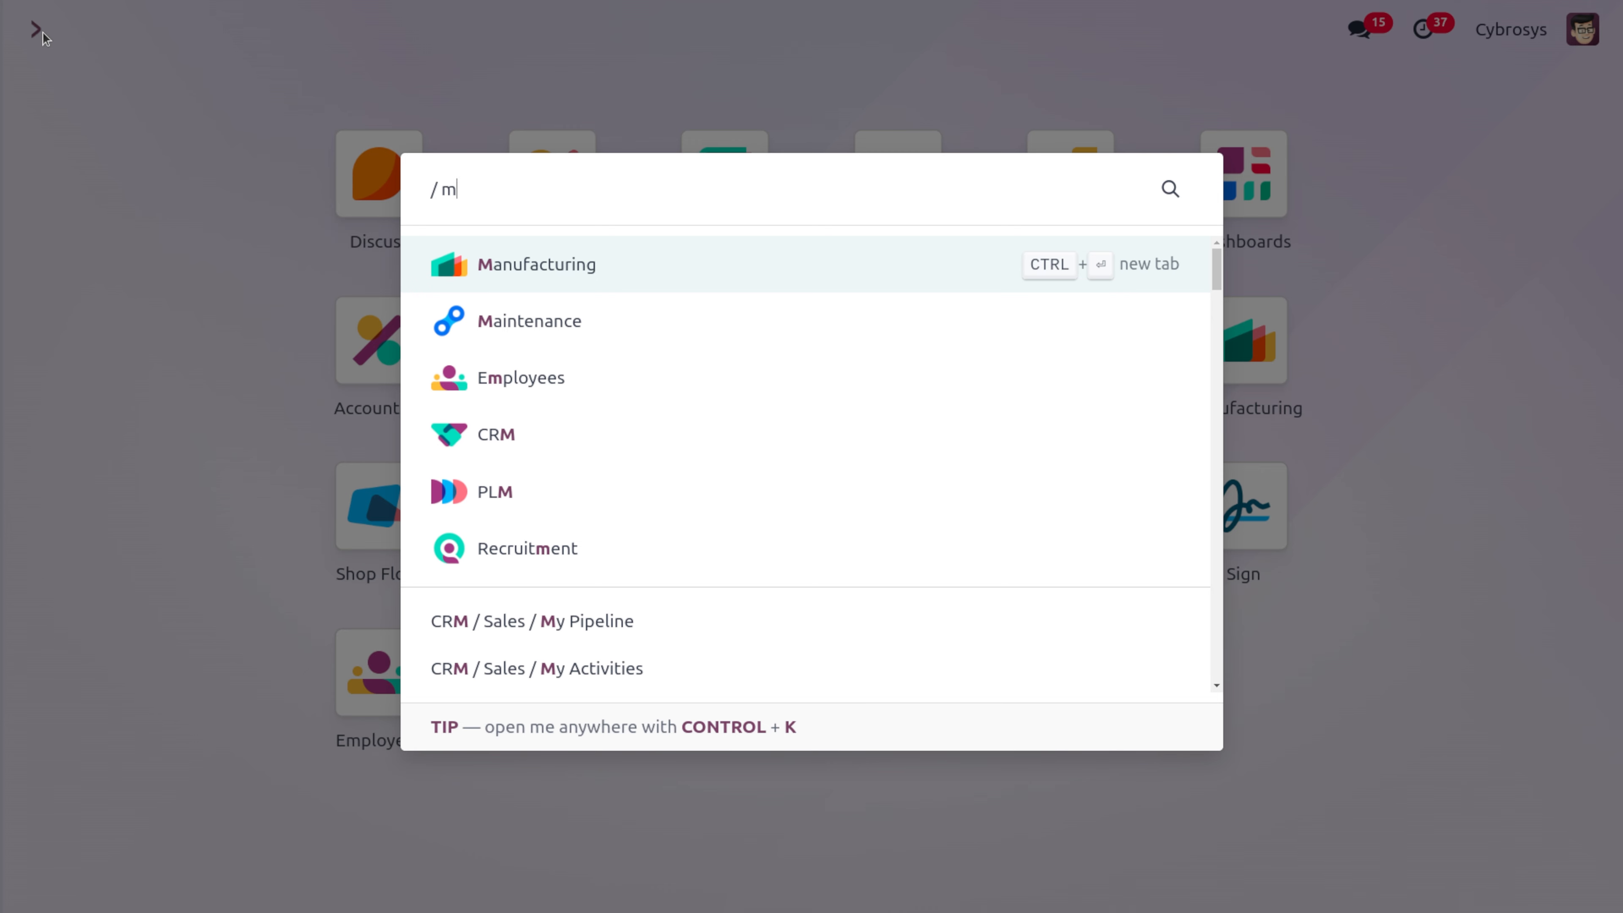
{"action": "key", "text": "Return"}
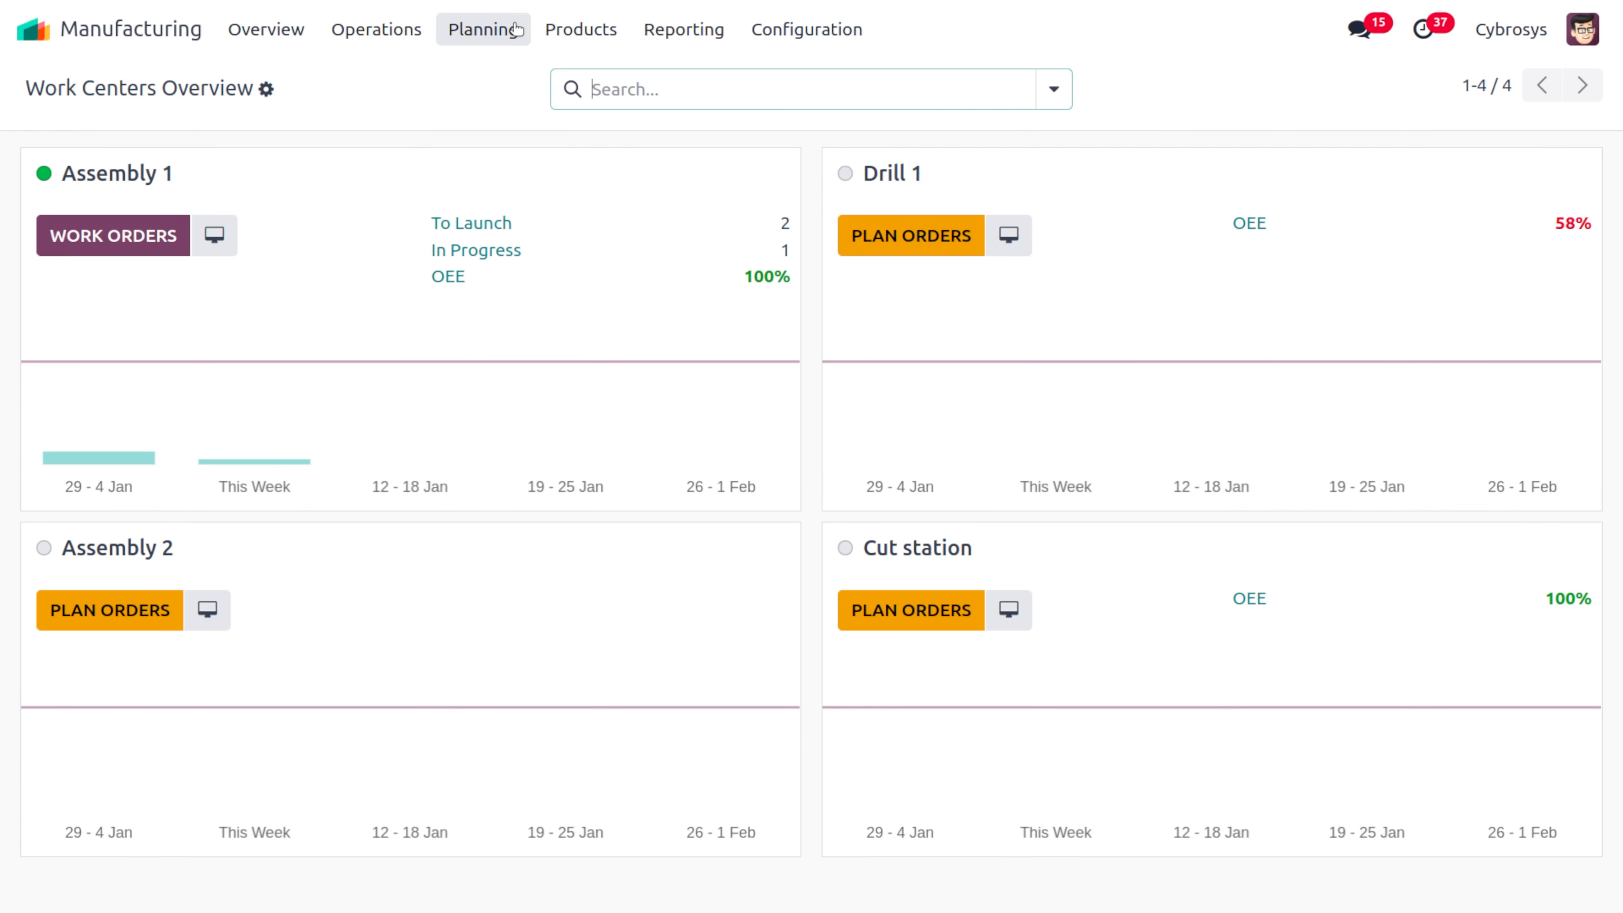
{"action": "left_click", "coordinate": [590, 43]}
{"action": "left_click", "coordinate": [585, 79]}
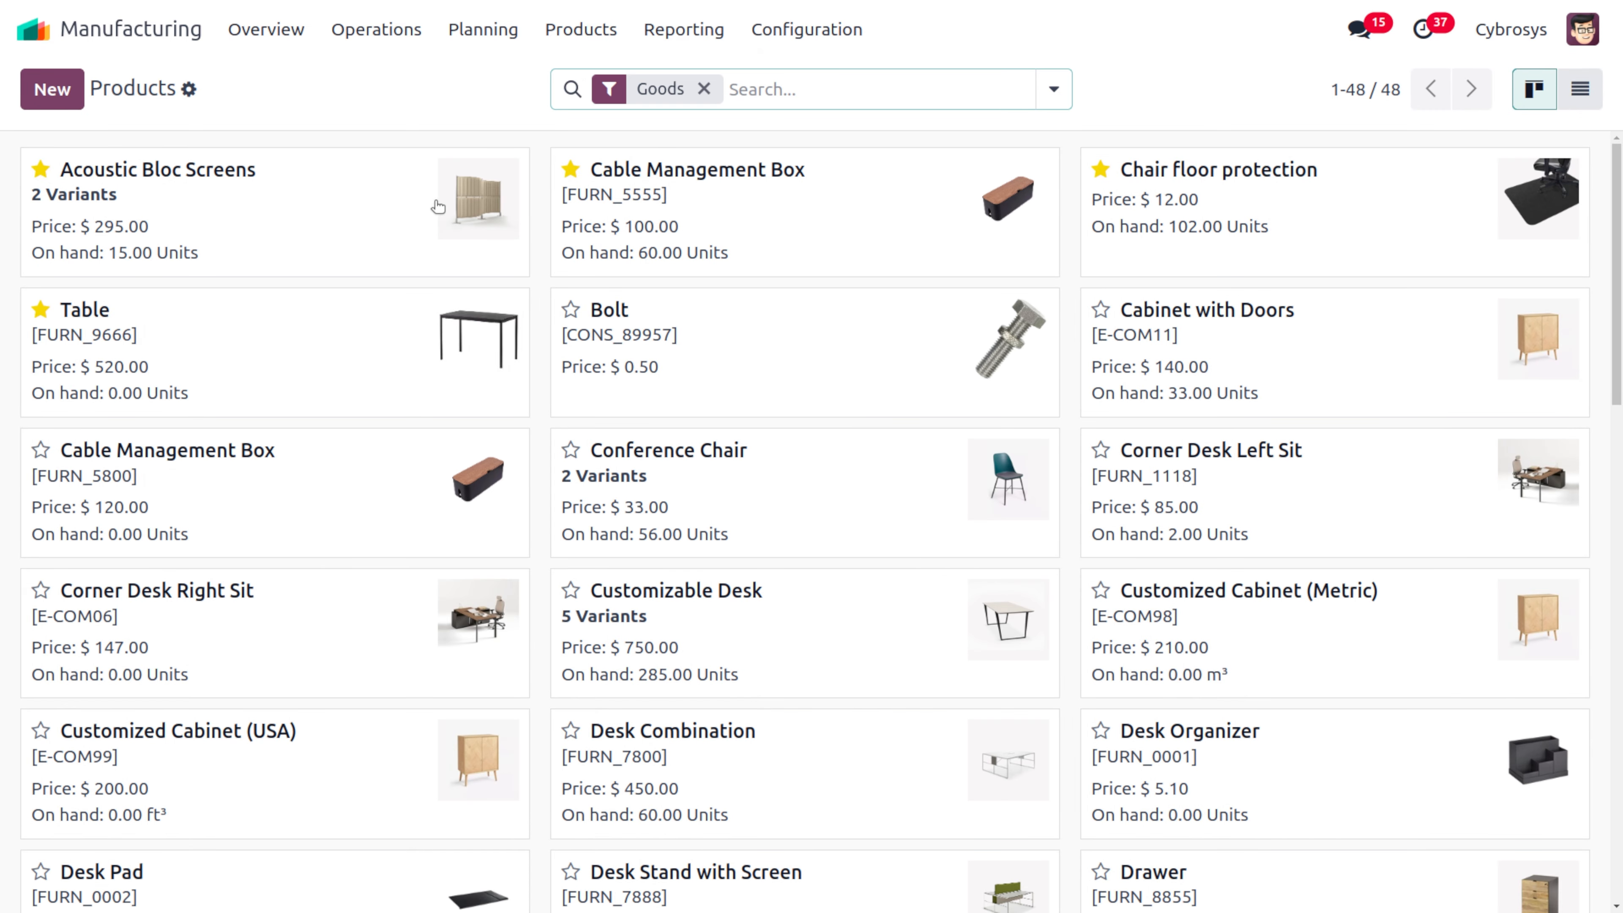
{"action": "left_click", "coordinate": [215, 330]}
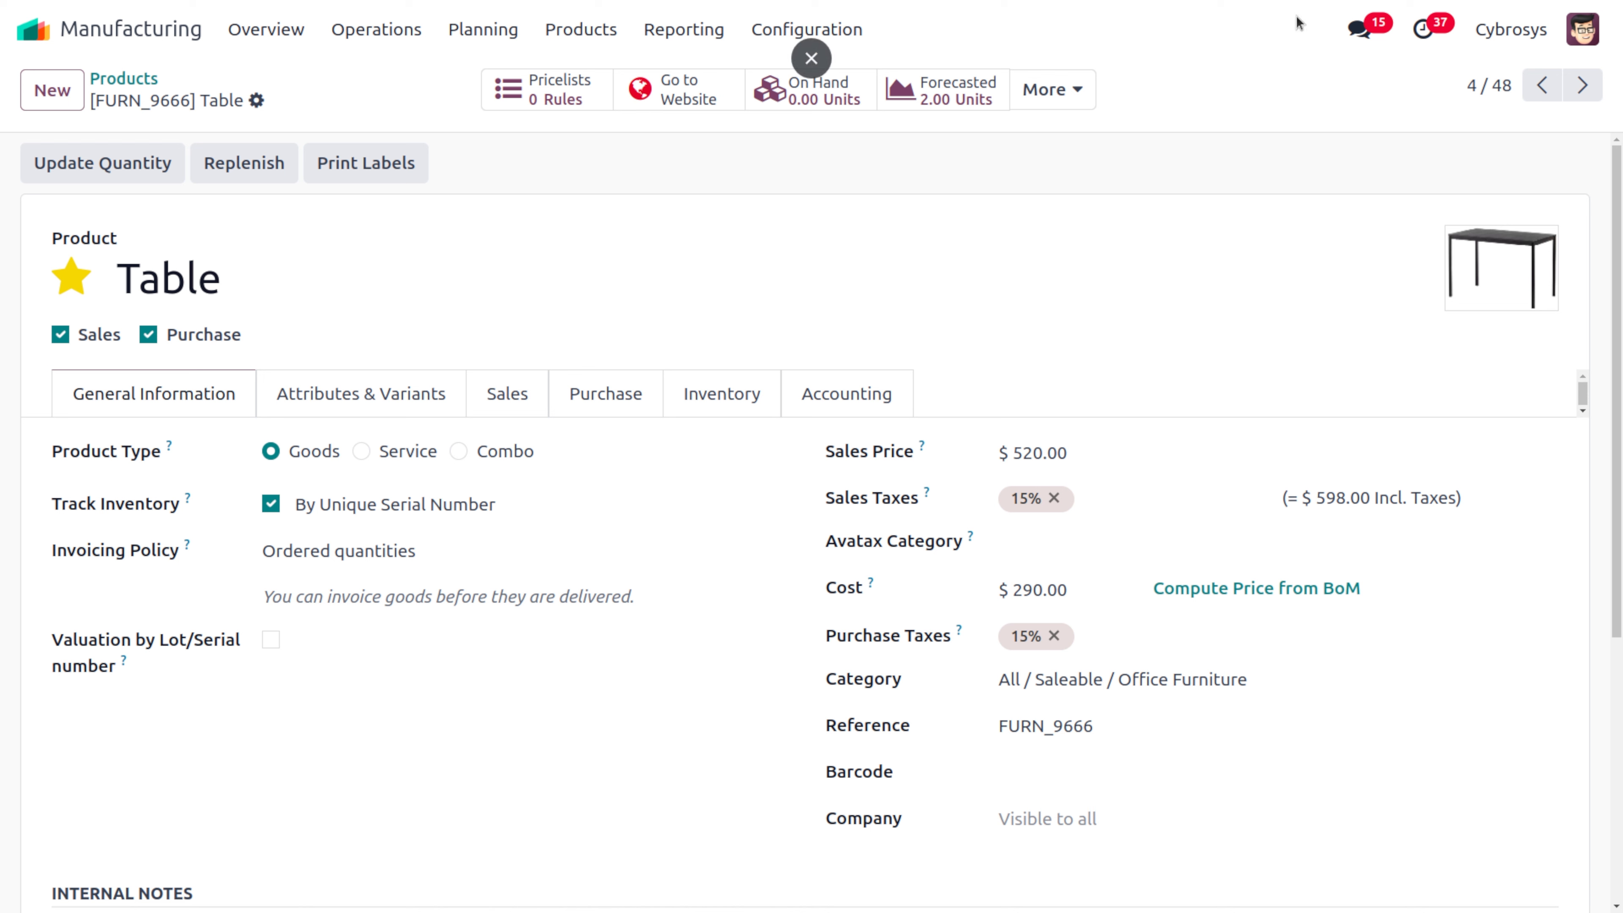
Open the Table product's one-step bill of materials and examine its components
{"action": "left_click", "coordinate": [1054, 90]}
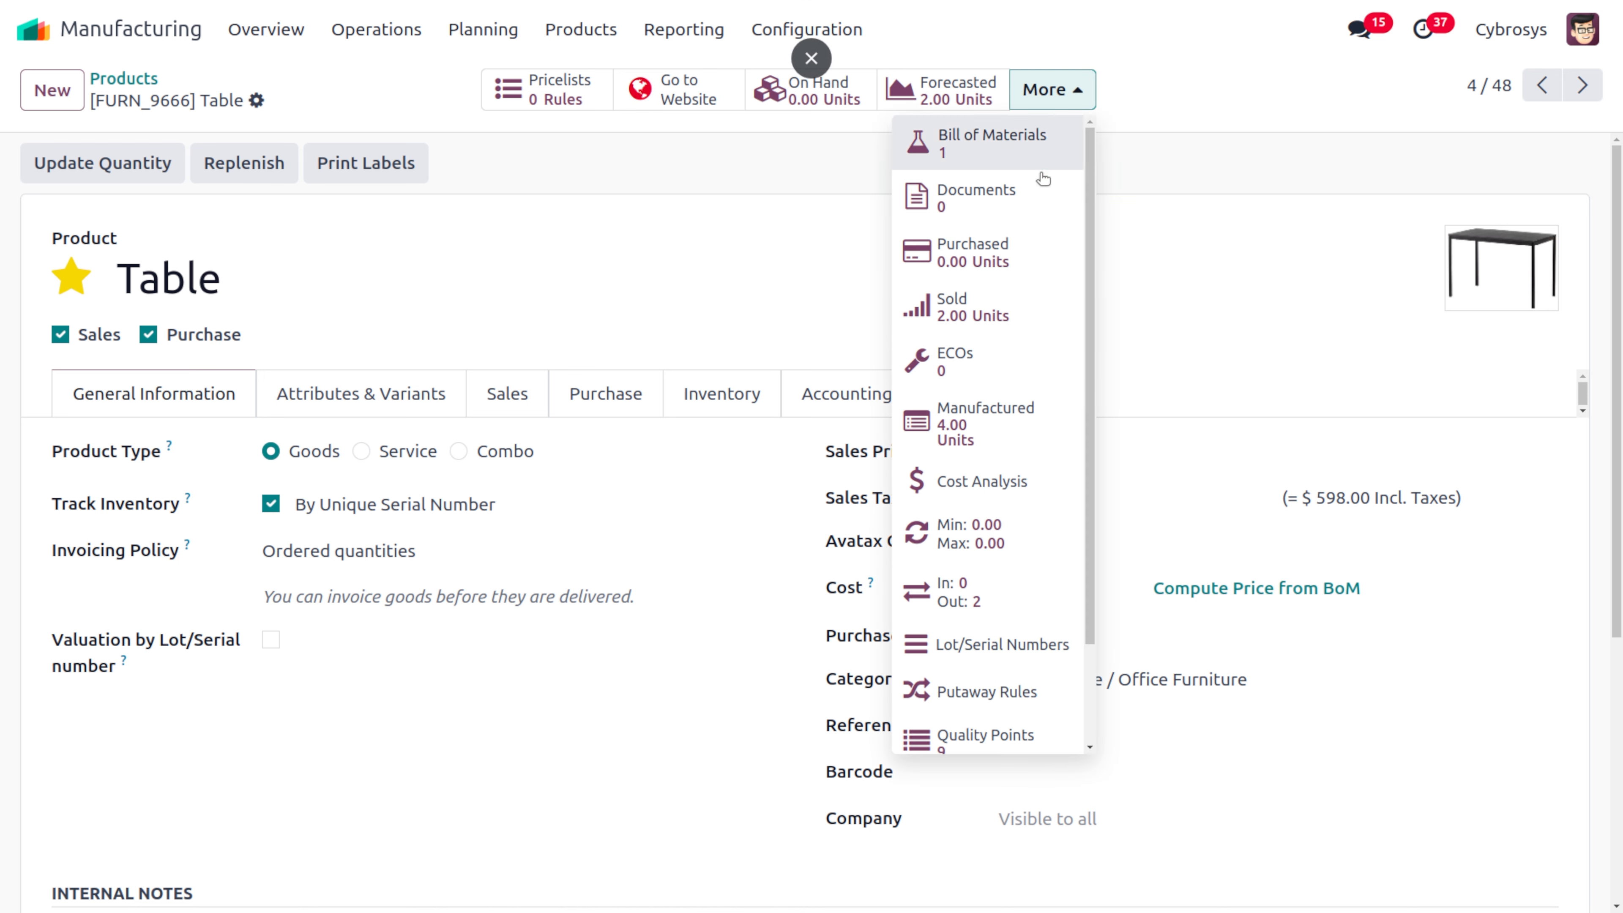
{"action": "left_click", "coordinate": [976, 131]}
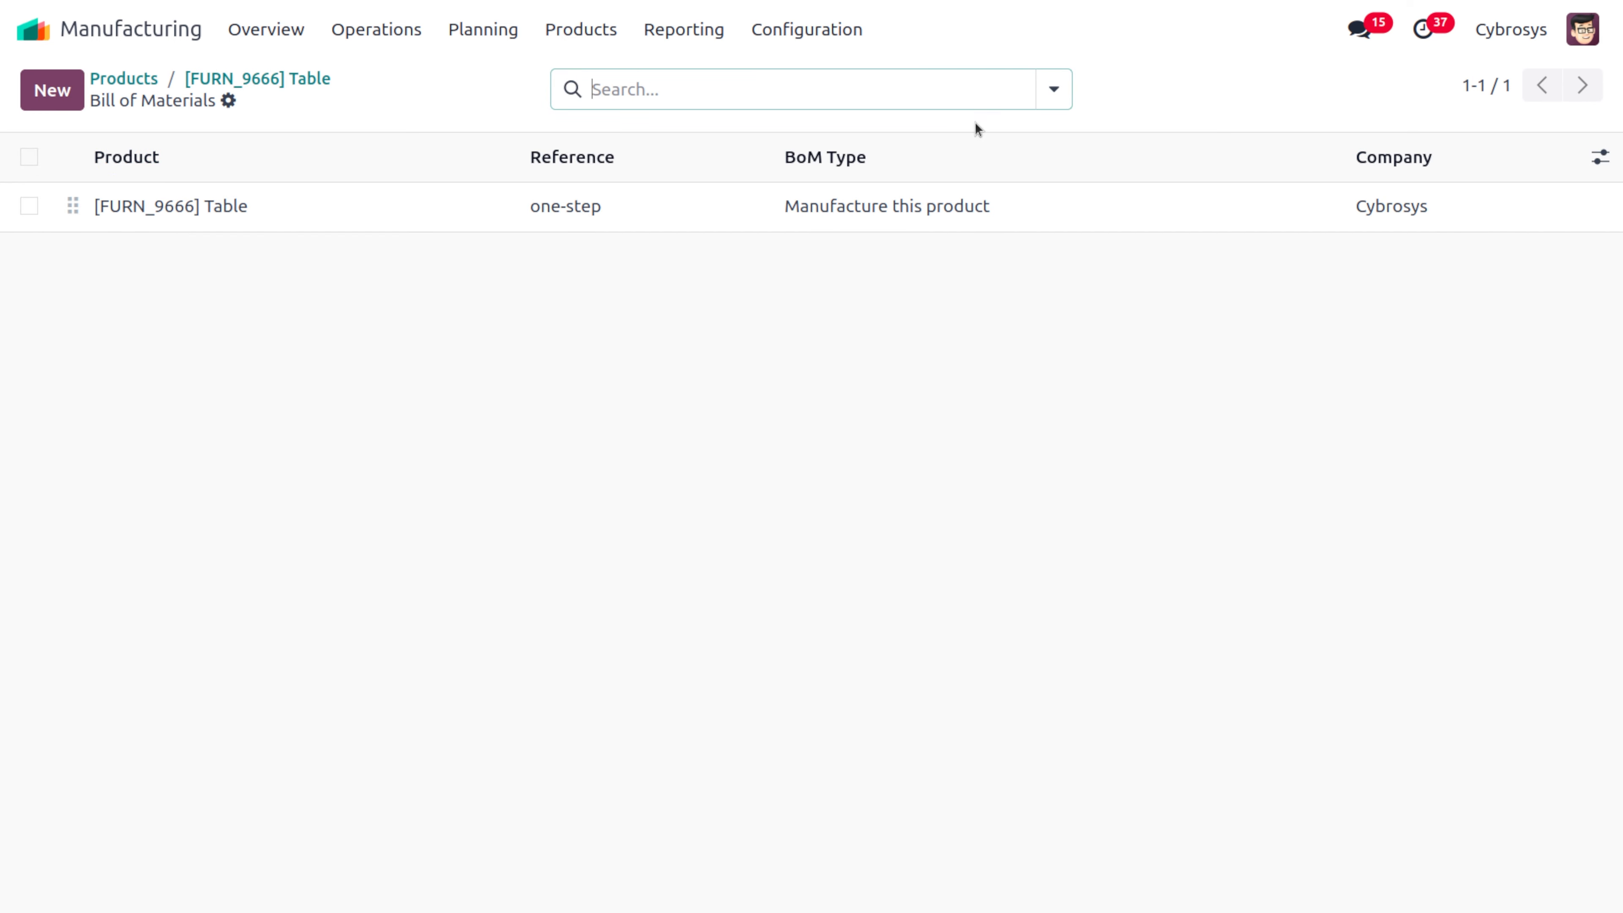
{"action": "left_click", "coordinate": [366, 205]}
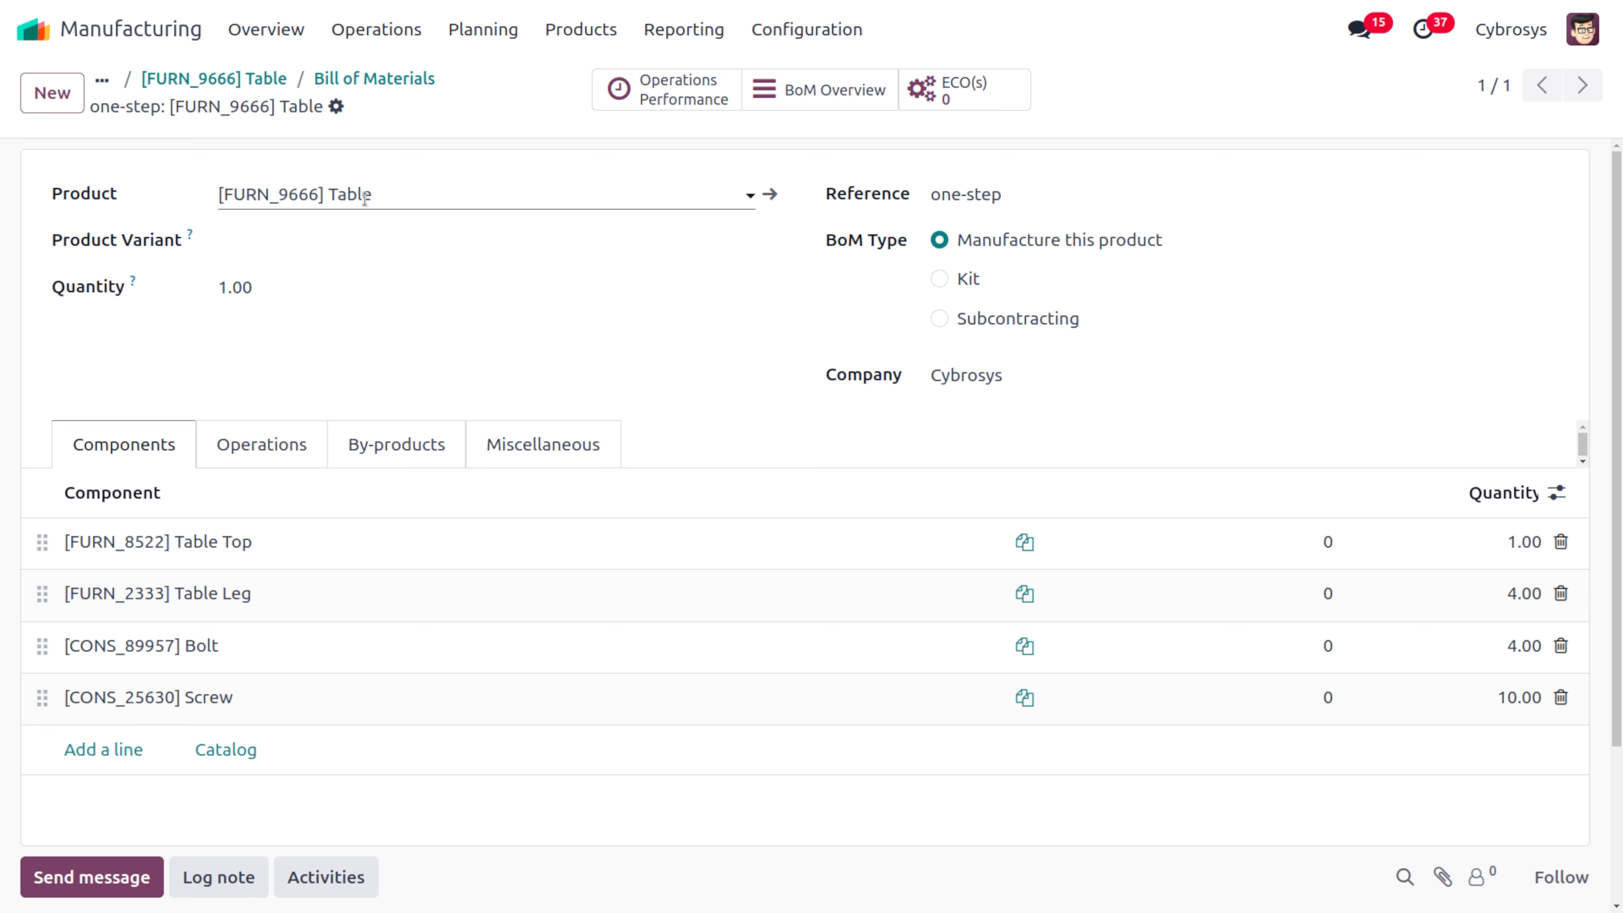
Review the instruction steps of the bill of materials' Assembly operation, and return to the bill of materials
{"action": "left_click", "coordinate": [265, 453]}
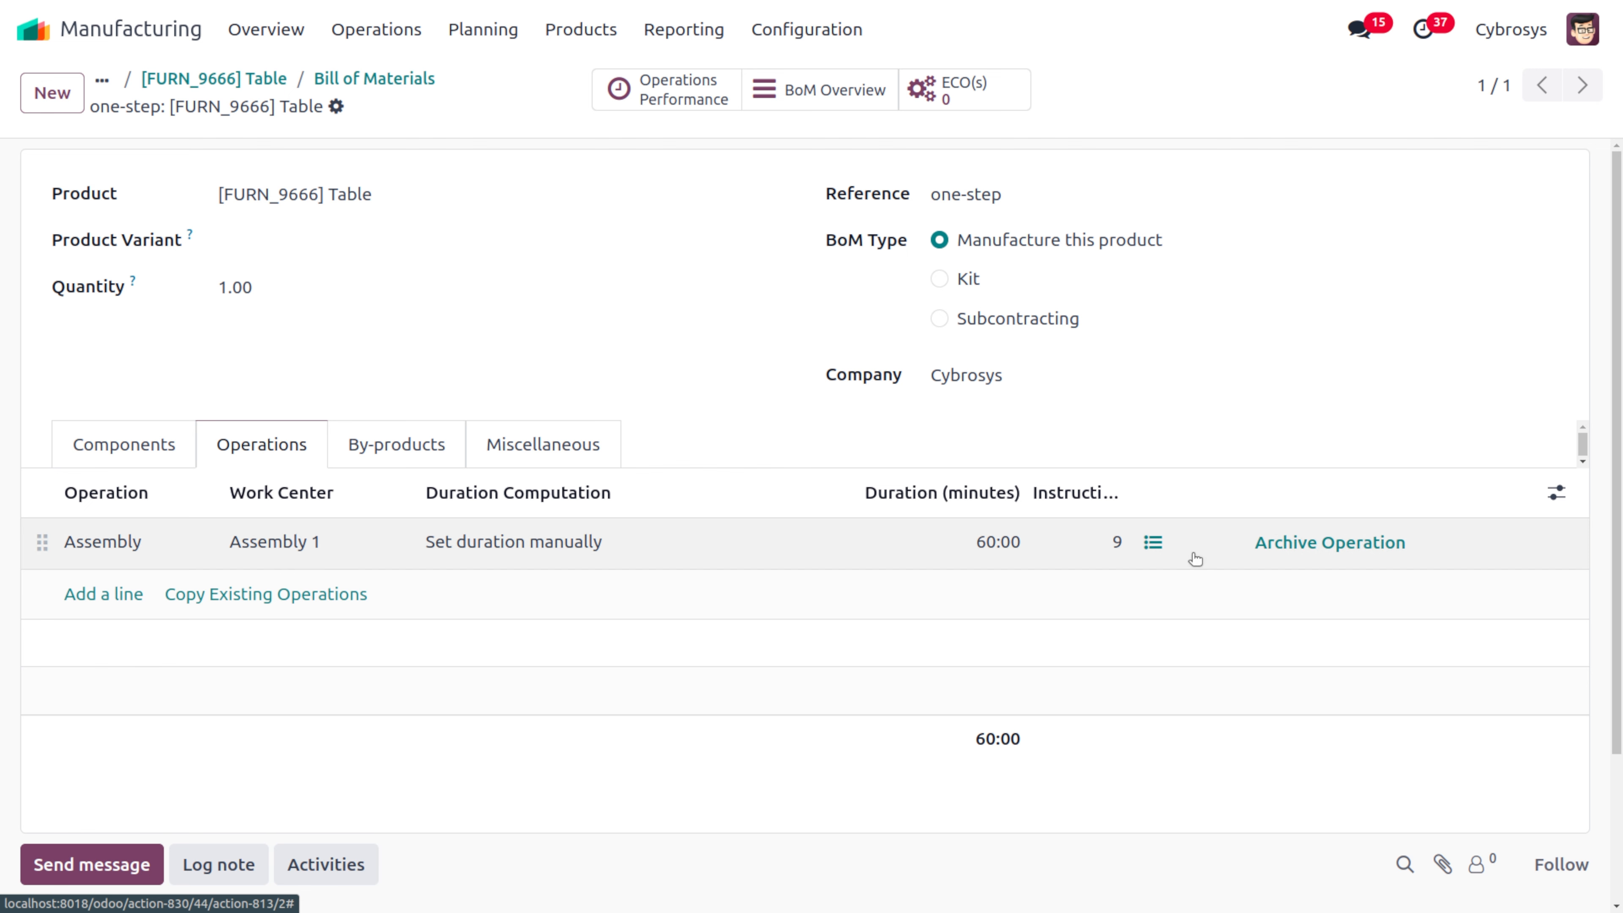
{"action": "left_click", "coordinate": [1147, 545]}
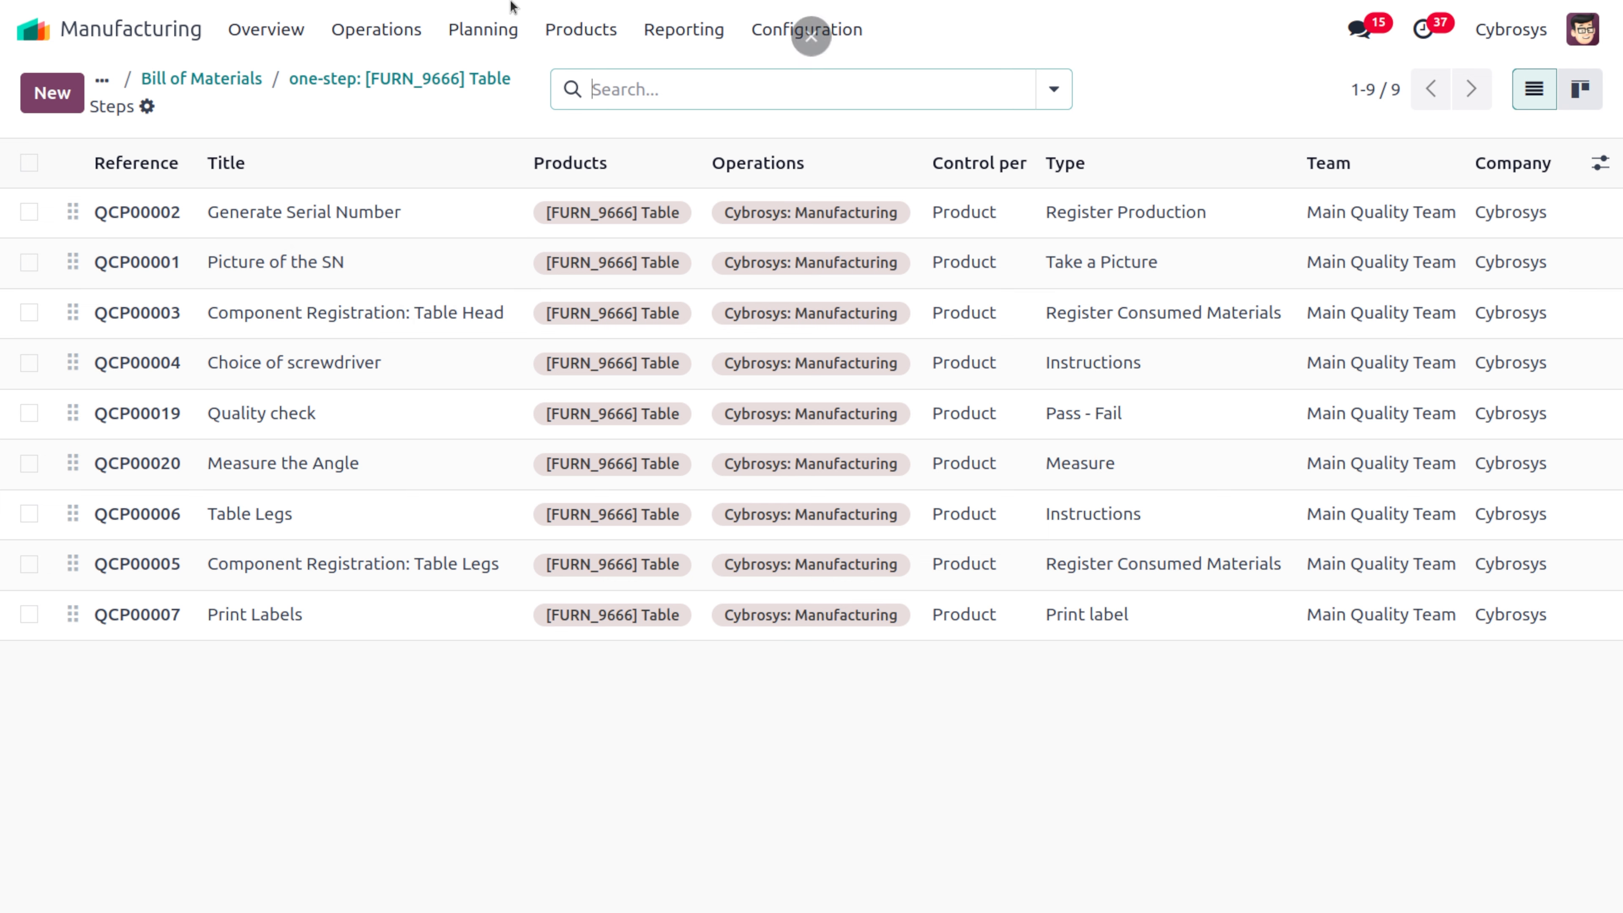
{"action": "left_click", "coordinate": [370, 79]}
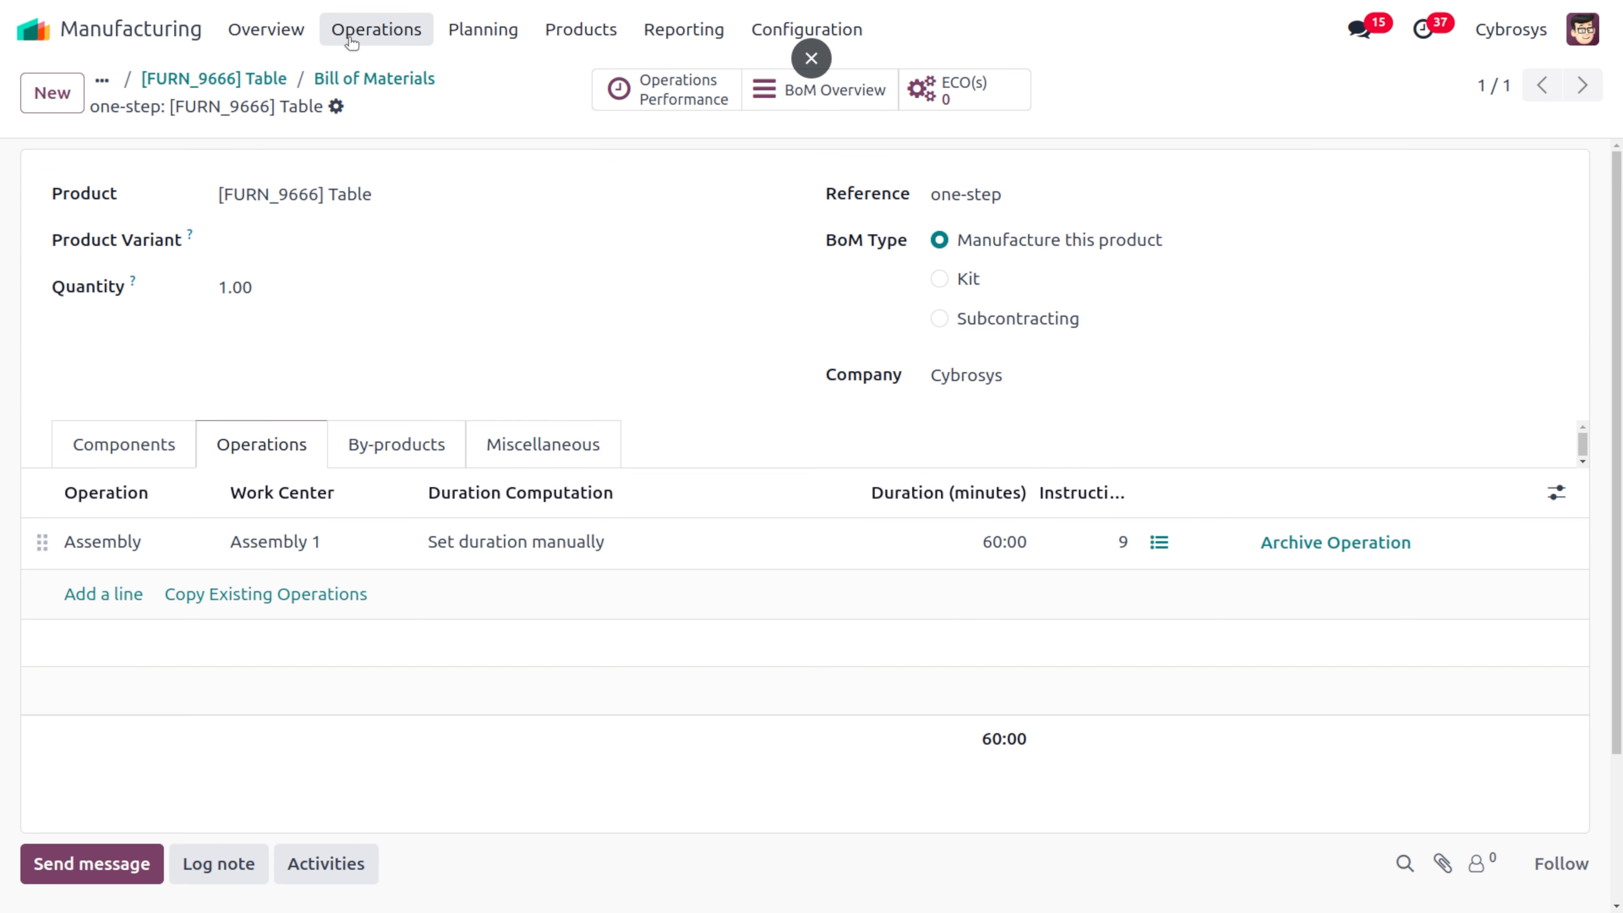
Create a new manufacturing order using the one-step: [FURN_9666] Table bill of materials
{"action": "left_click", "coordinate": [351, 41]}
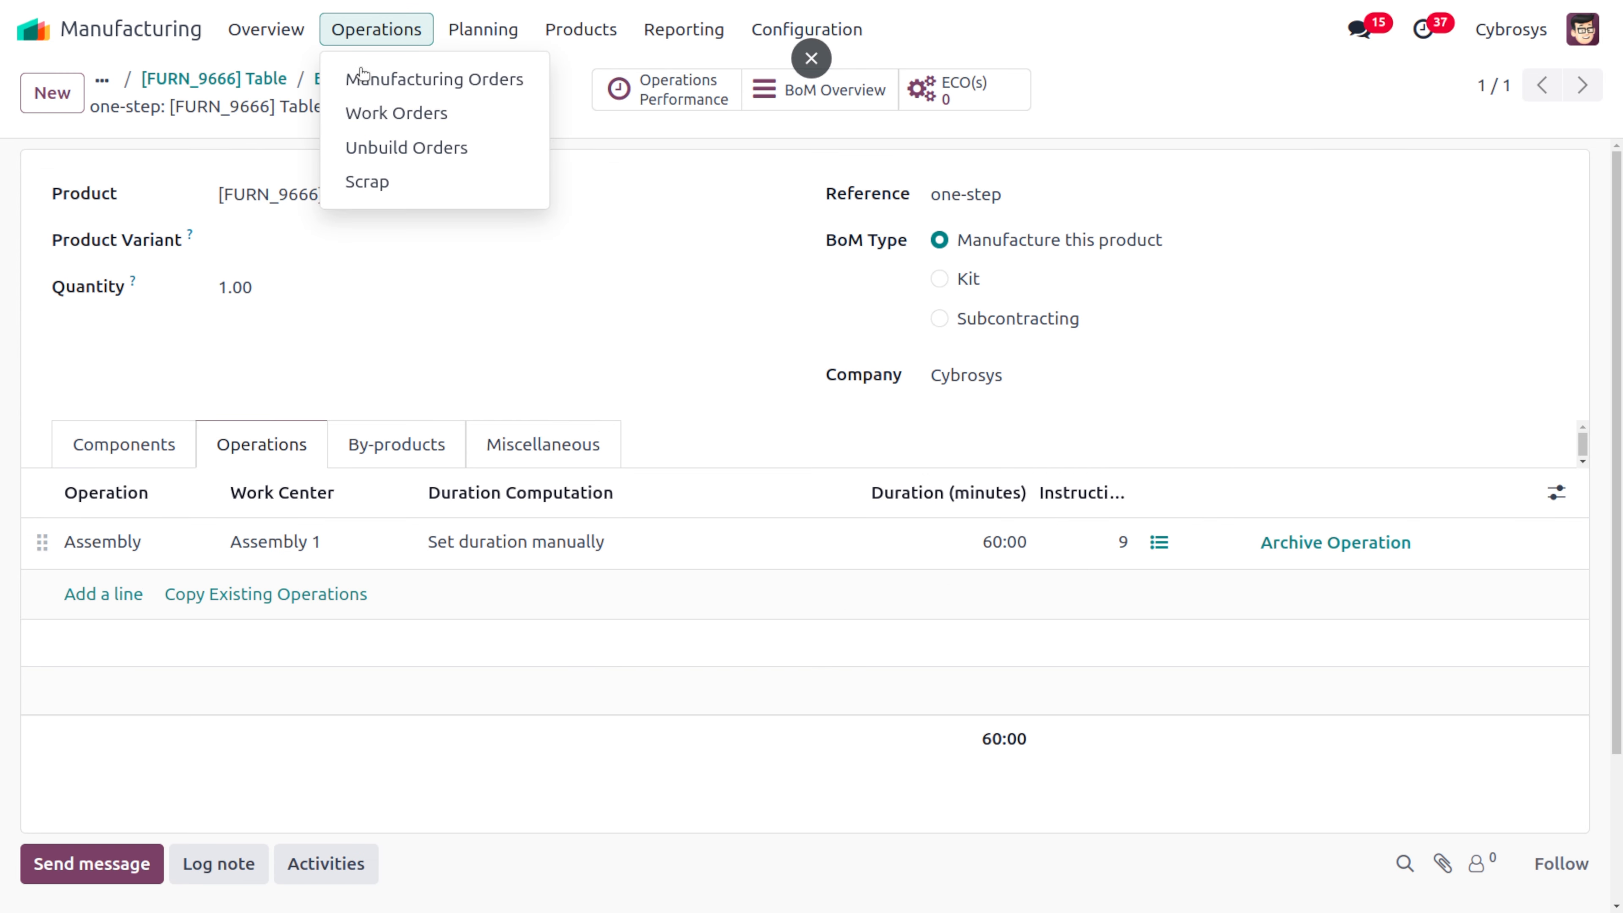
{"action": "left_click", "coordinate": [373, 94]}
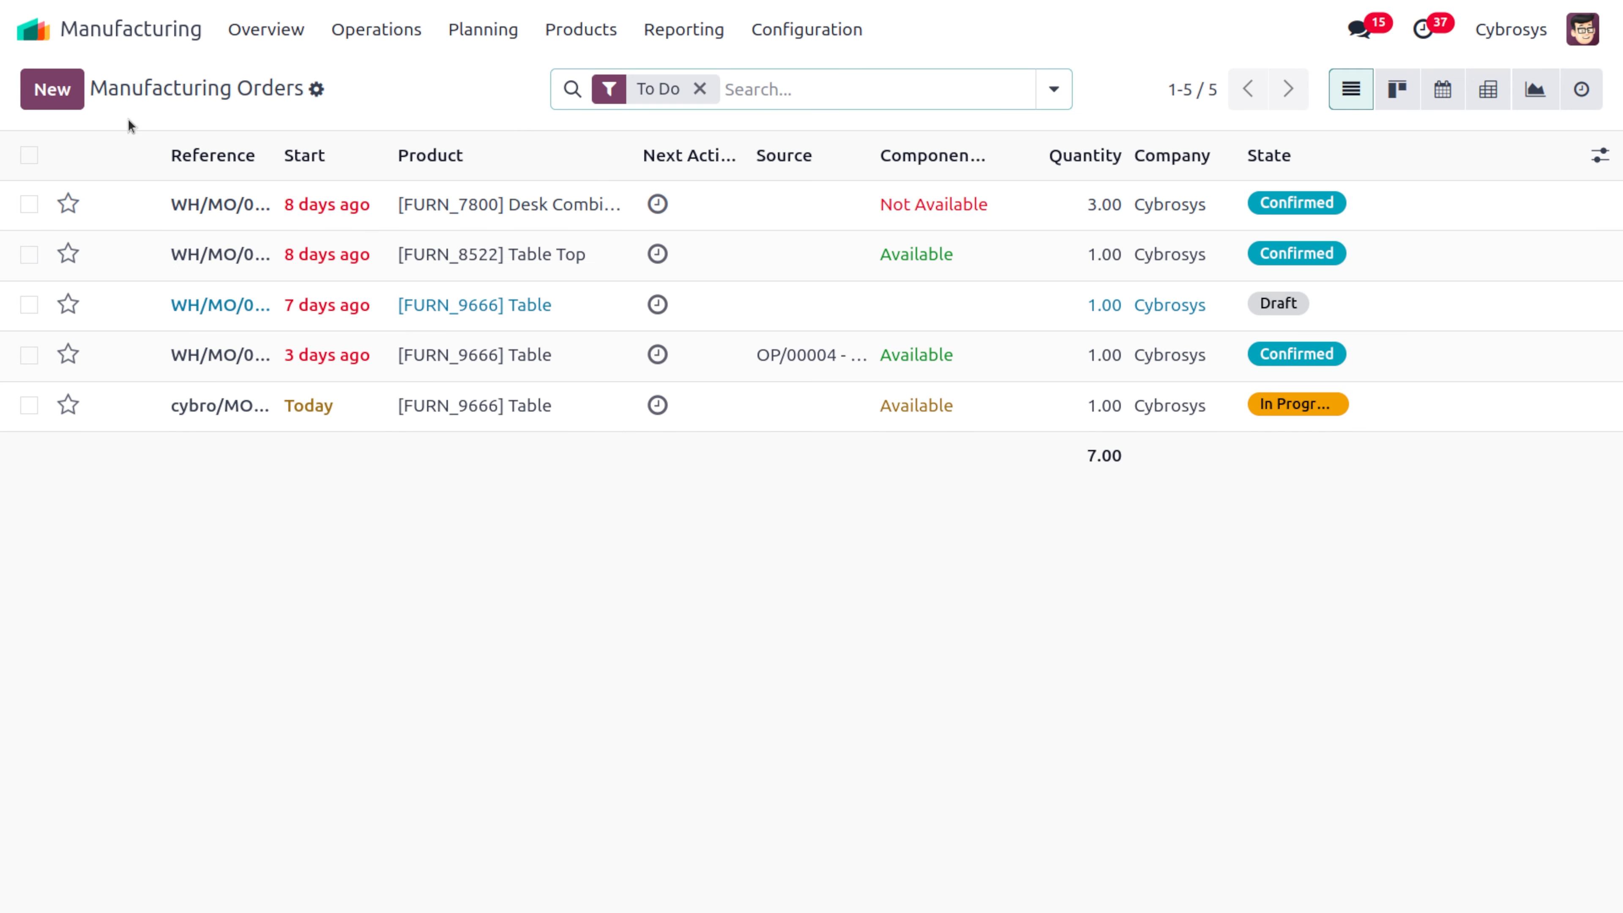
{"action": "left_click", "coordinate": [54, 89]}
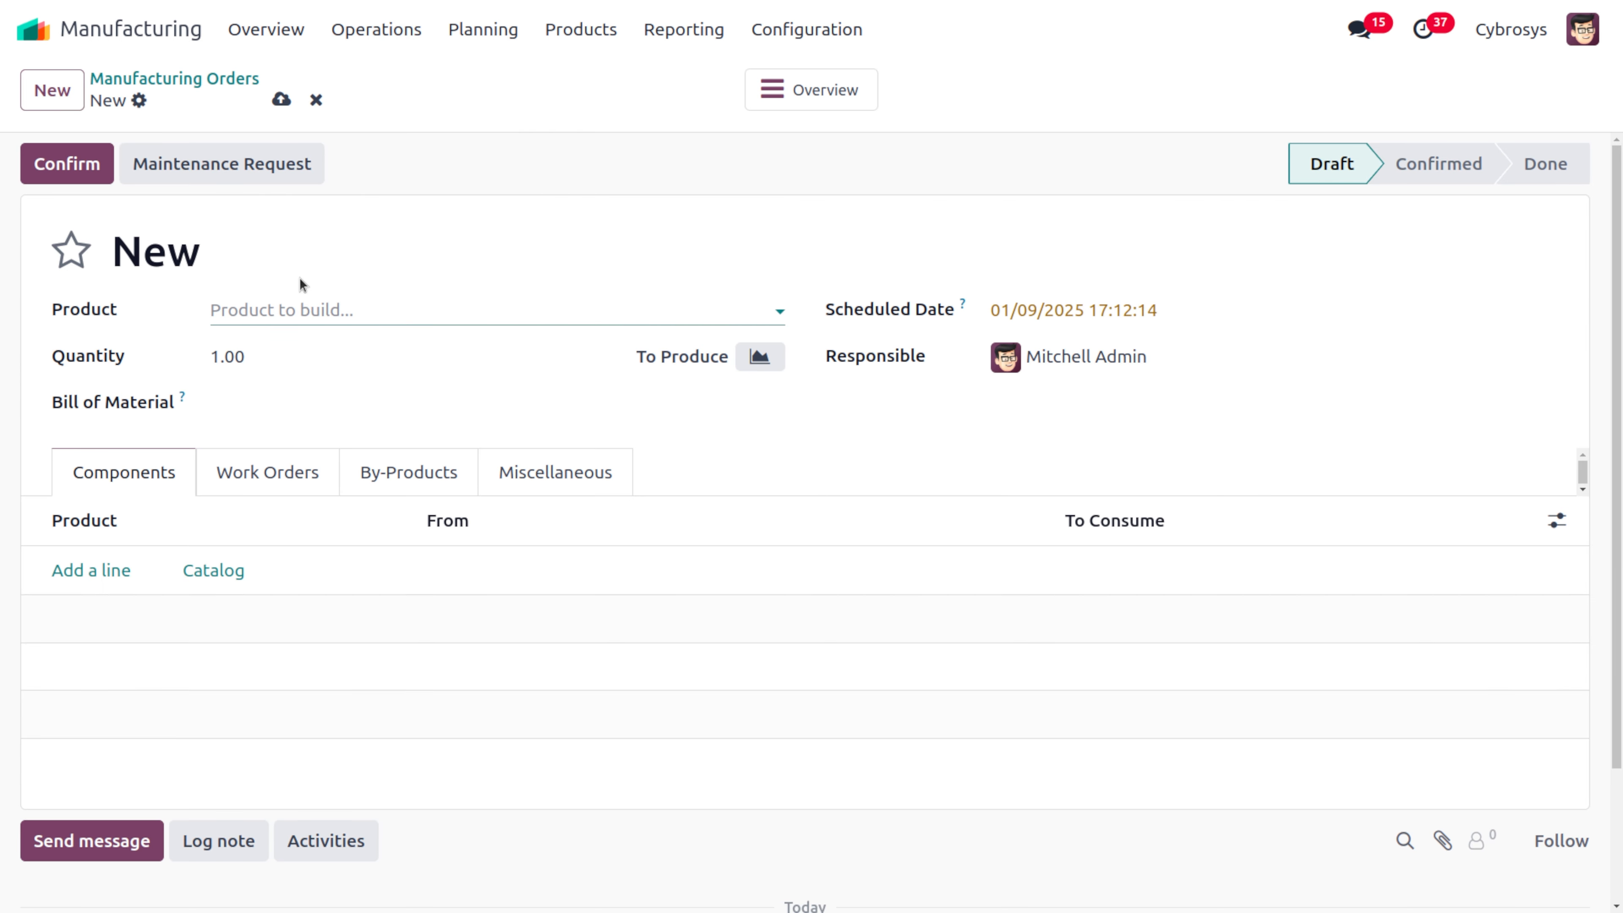
{"action": "left_click", "coordinate": [338, 409]}
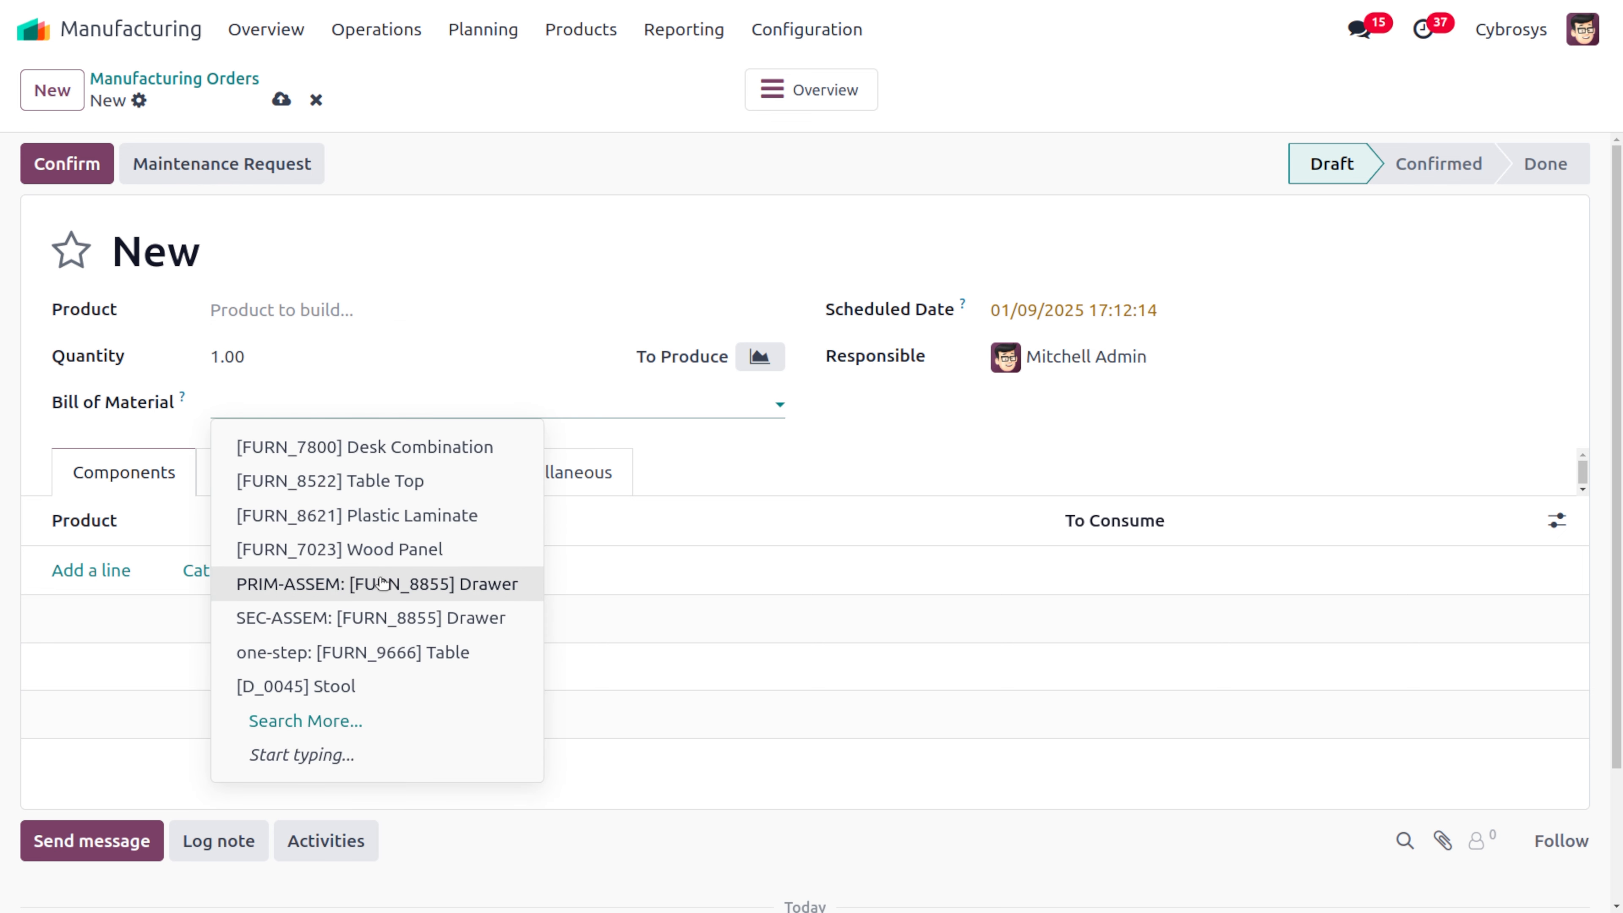
{"action": "left_click", "coordinate": [421, 650]}
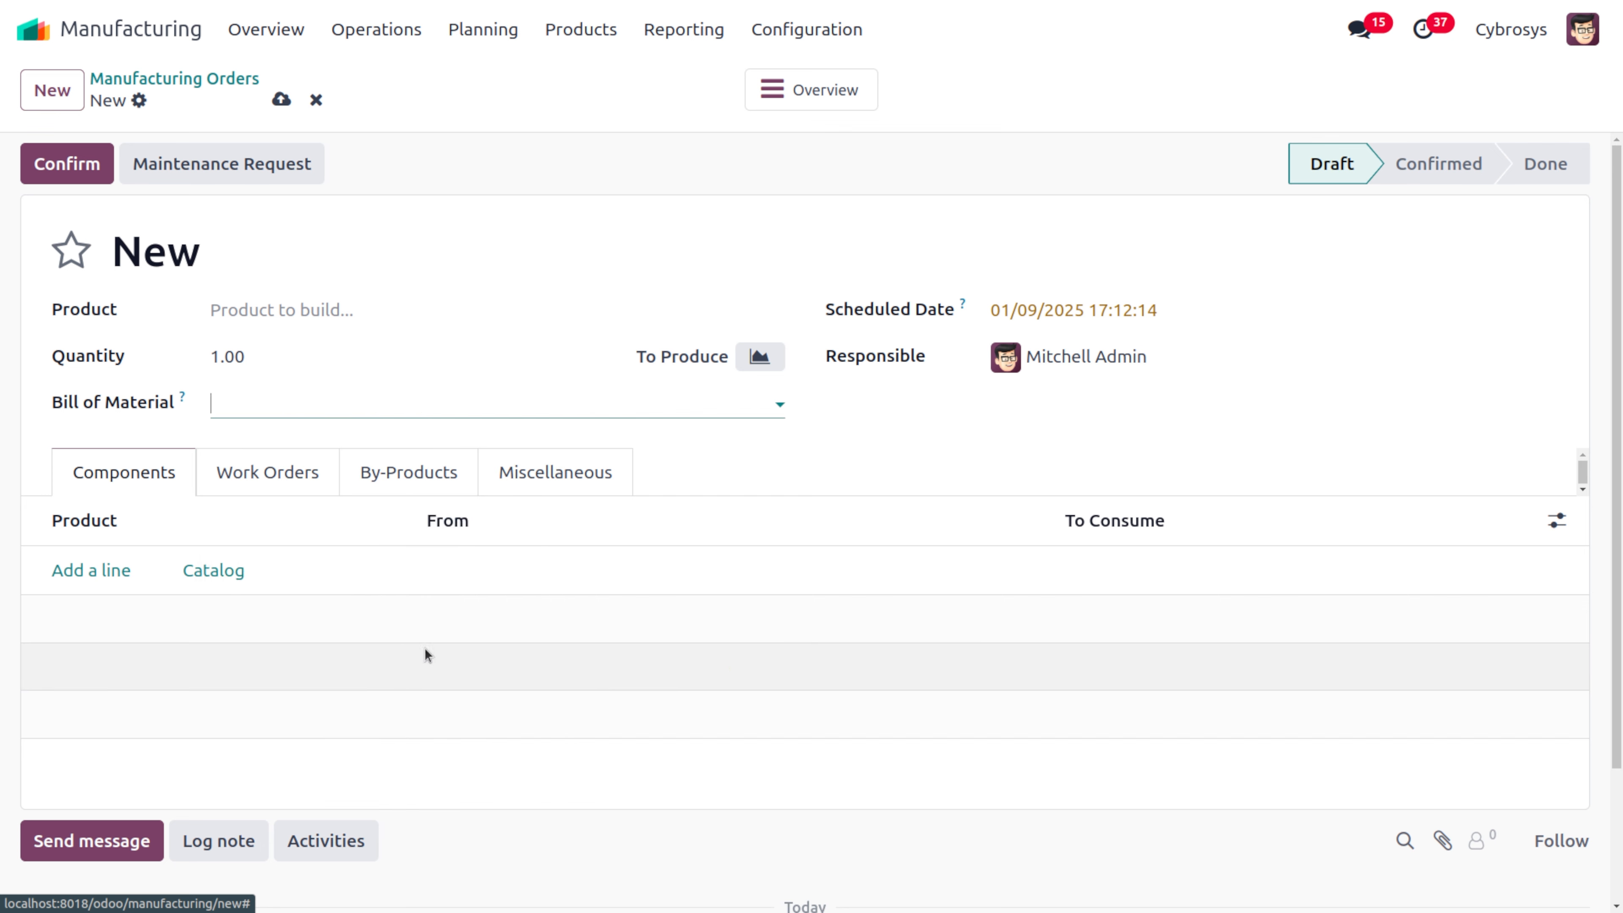
Check the new order's work orders, then confirm and plan the manufacturing order
{"action": "left_click", "coordinate": [259, 477]}
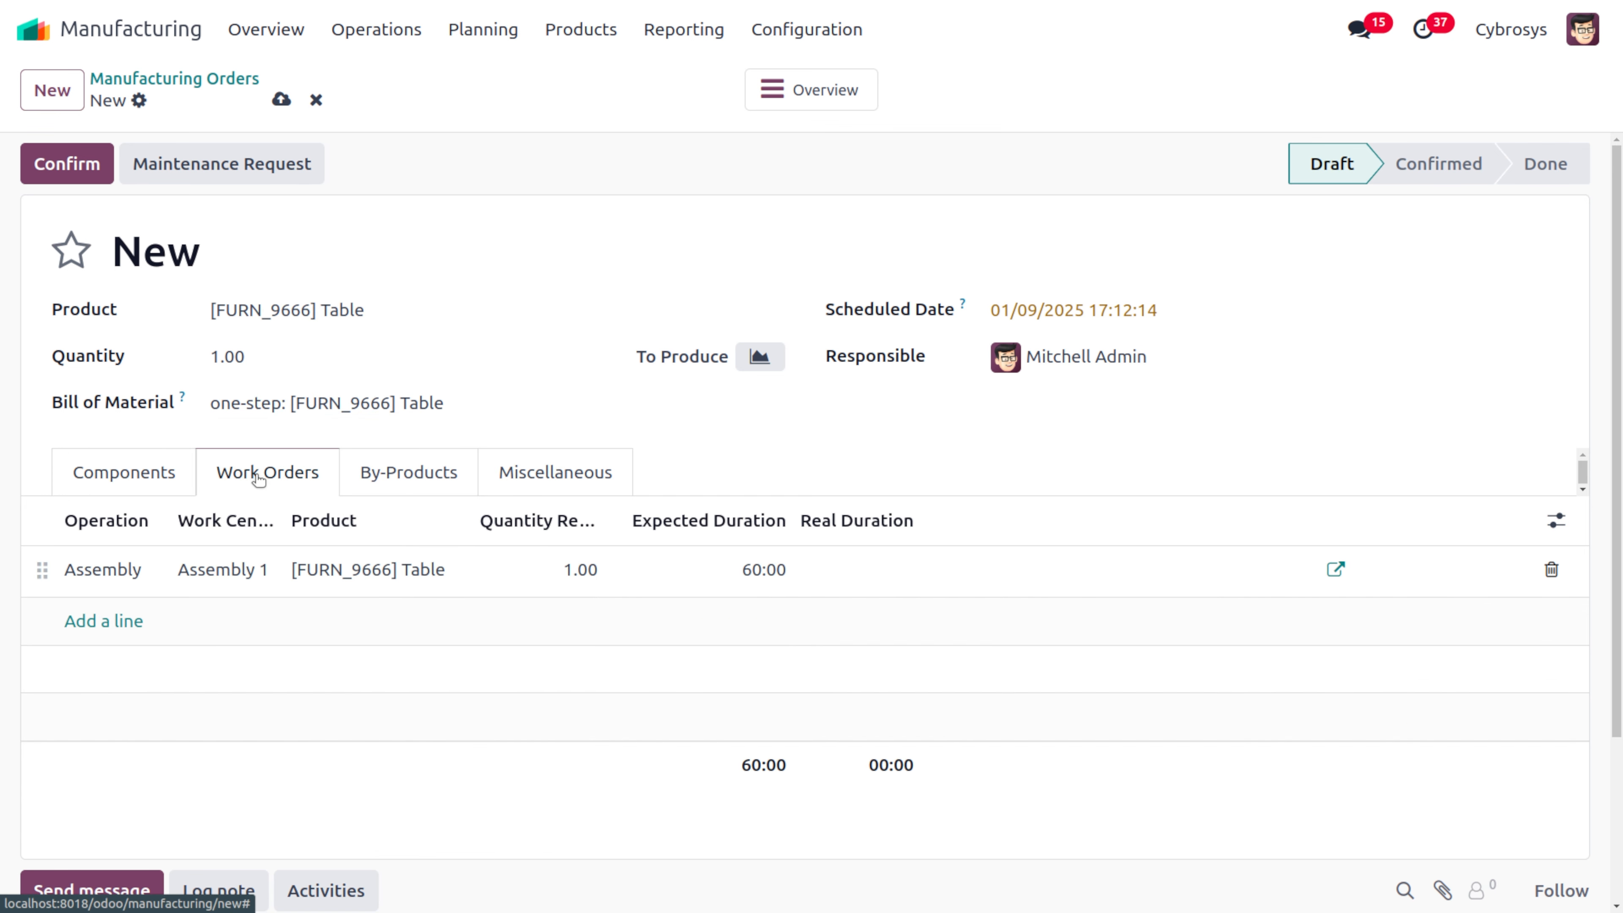
{"action": "left_click", "coordinate": [61, 165]}
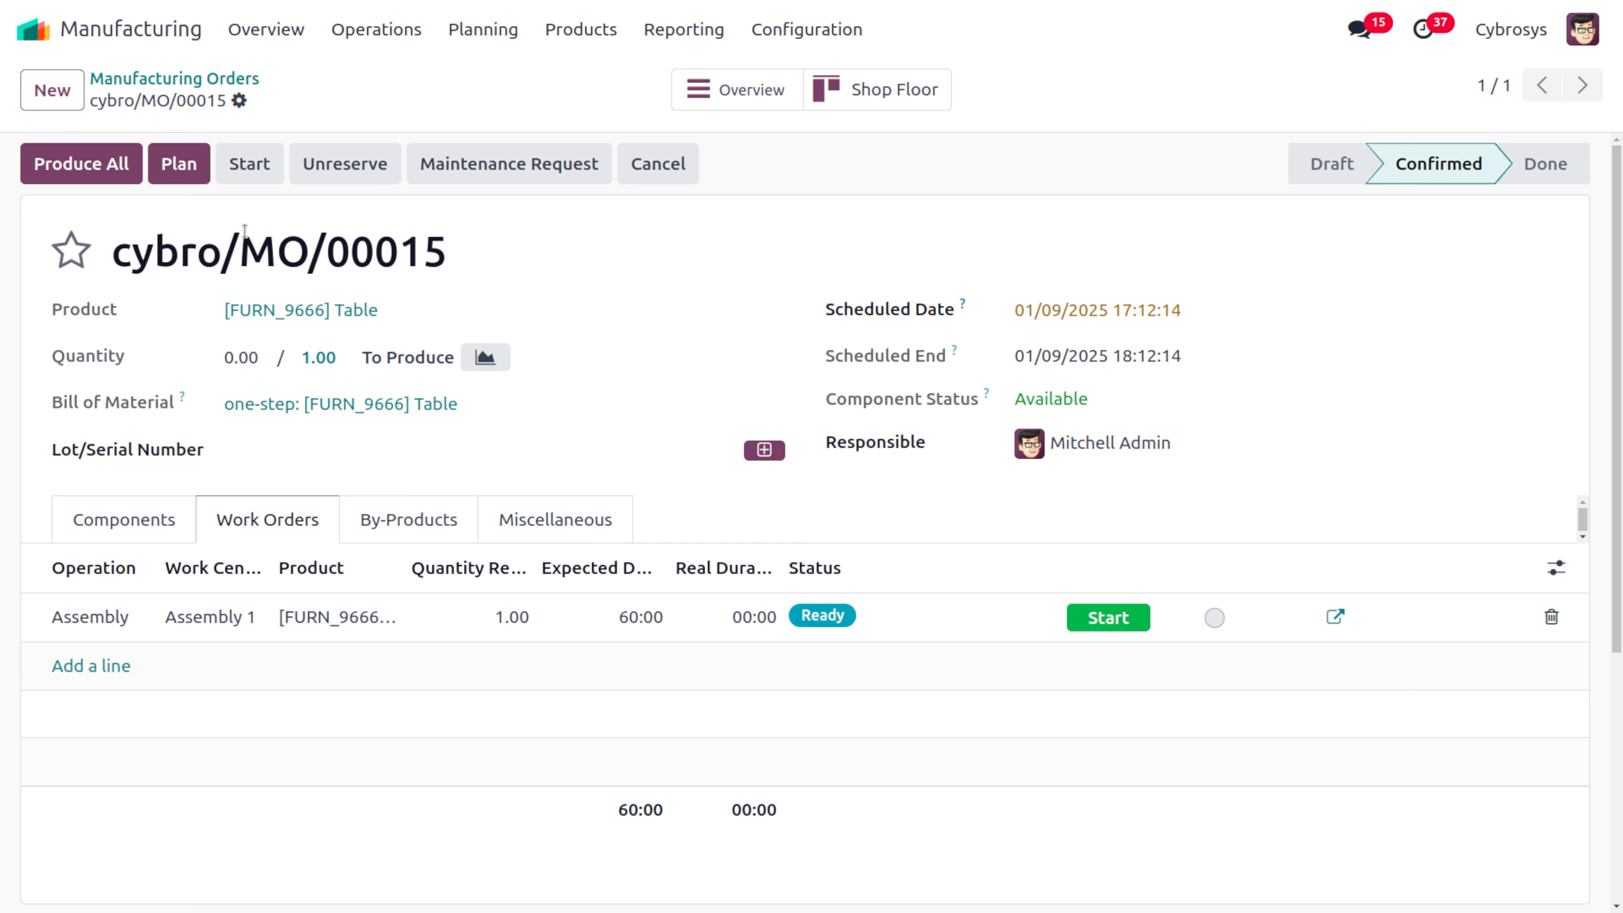
{"action": "left_click", "coordinate": [199, 179]}
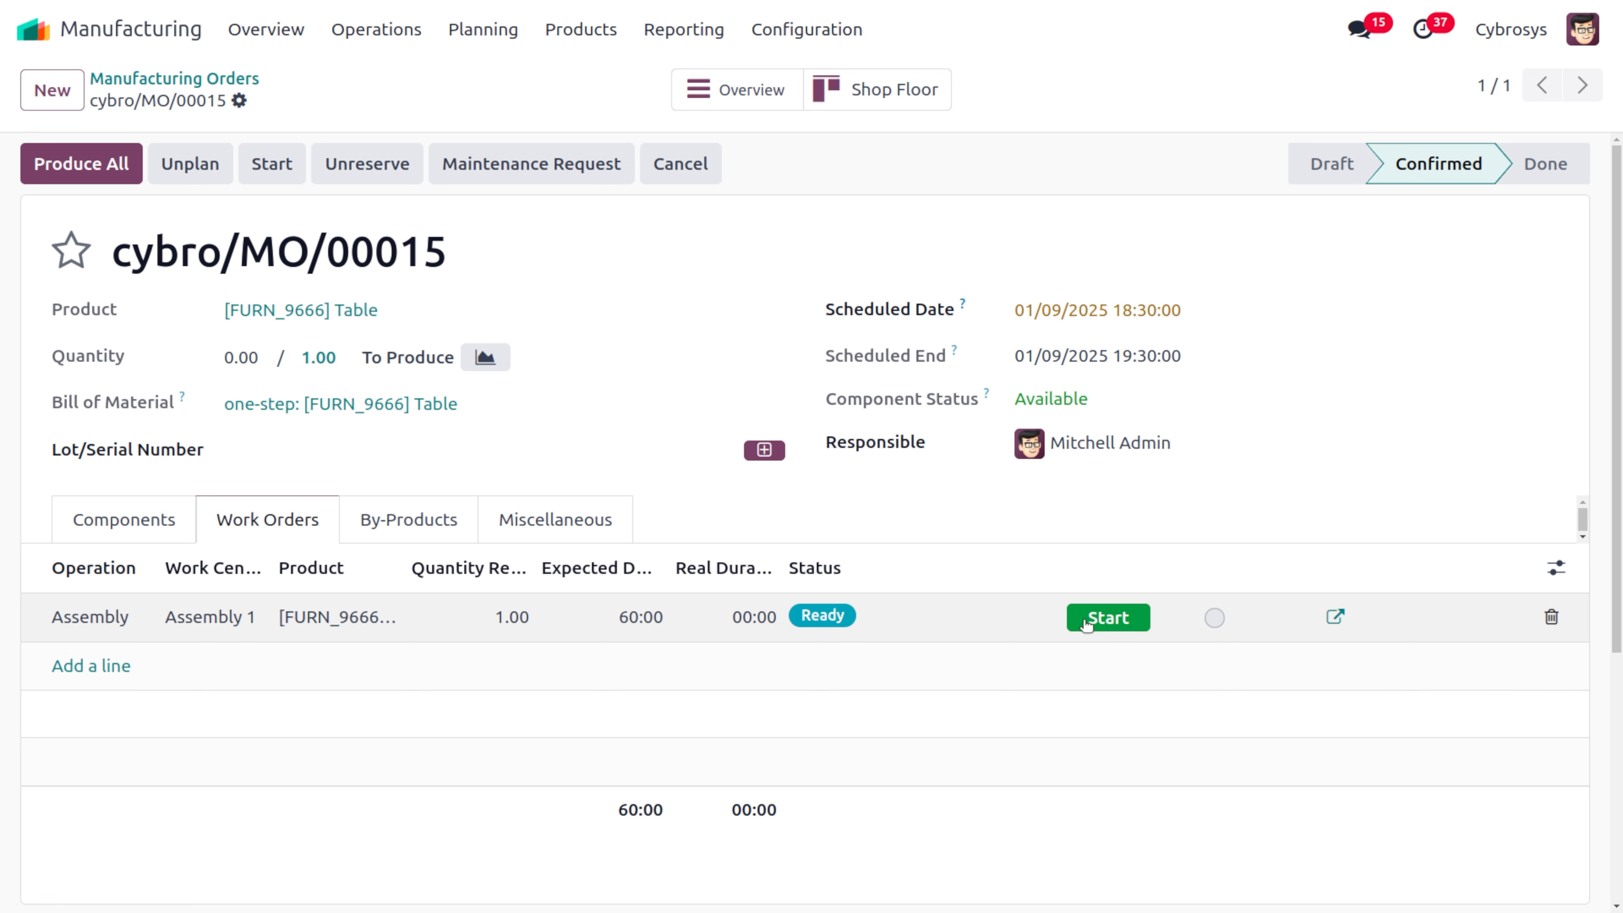
Start the Assembly work order and generate a lot/serial number for the table
{"action": "left_click", "coordinate": [1107, 617]}
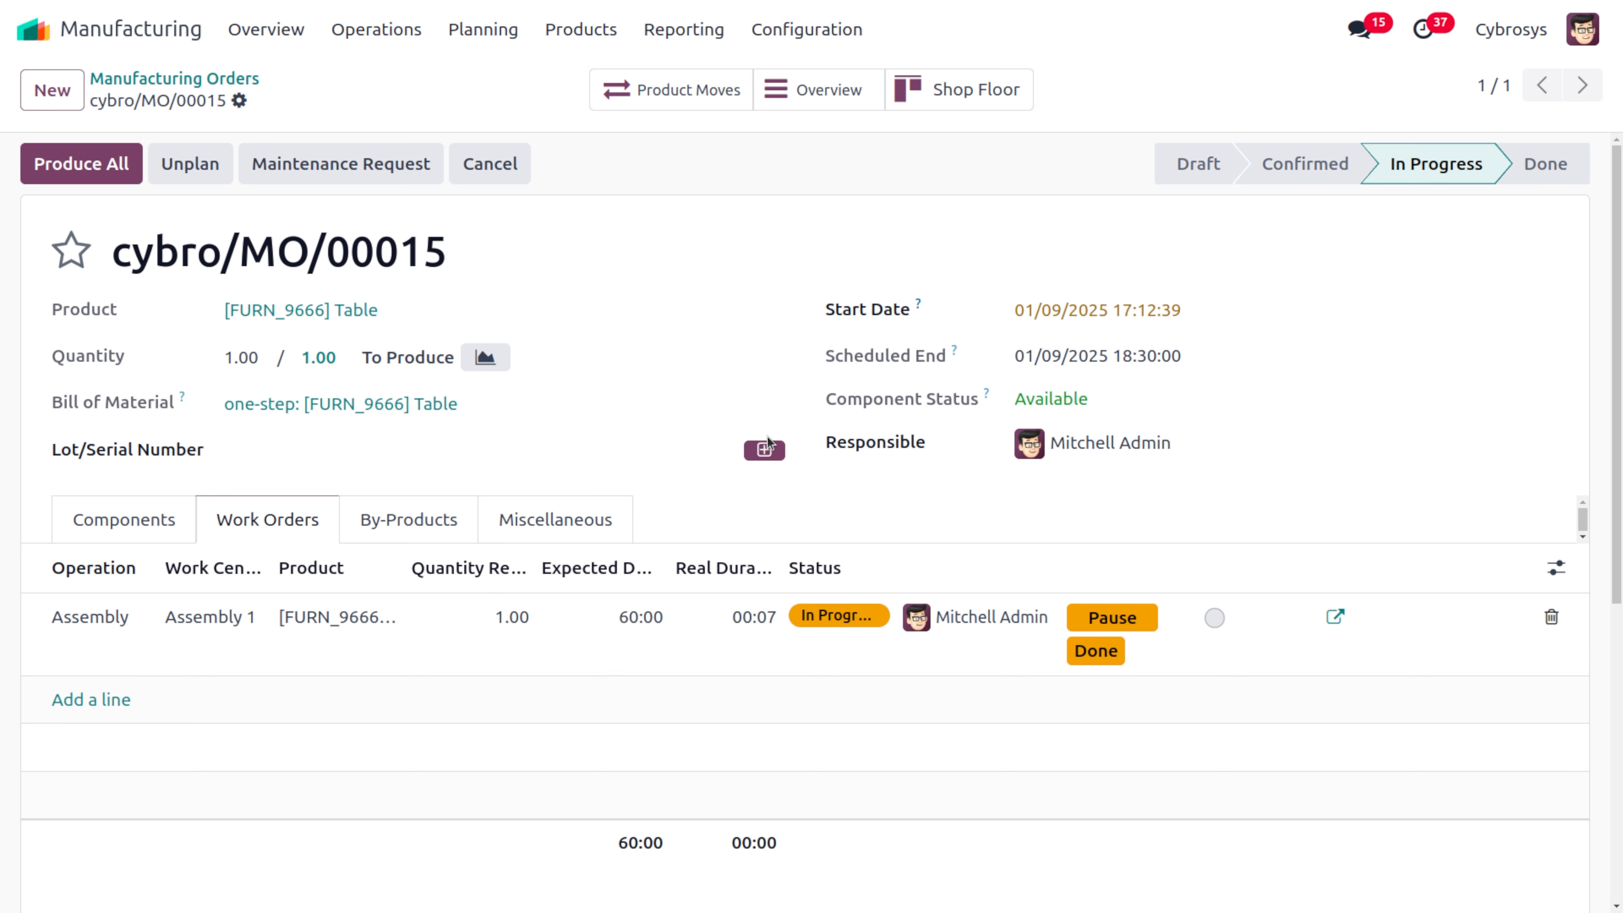
{"action": "left_click", "coordinate": [770, 450]}
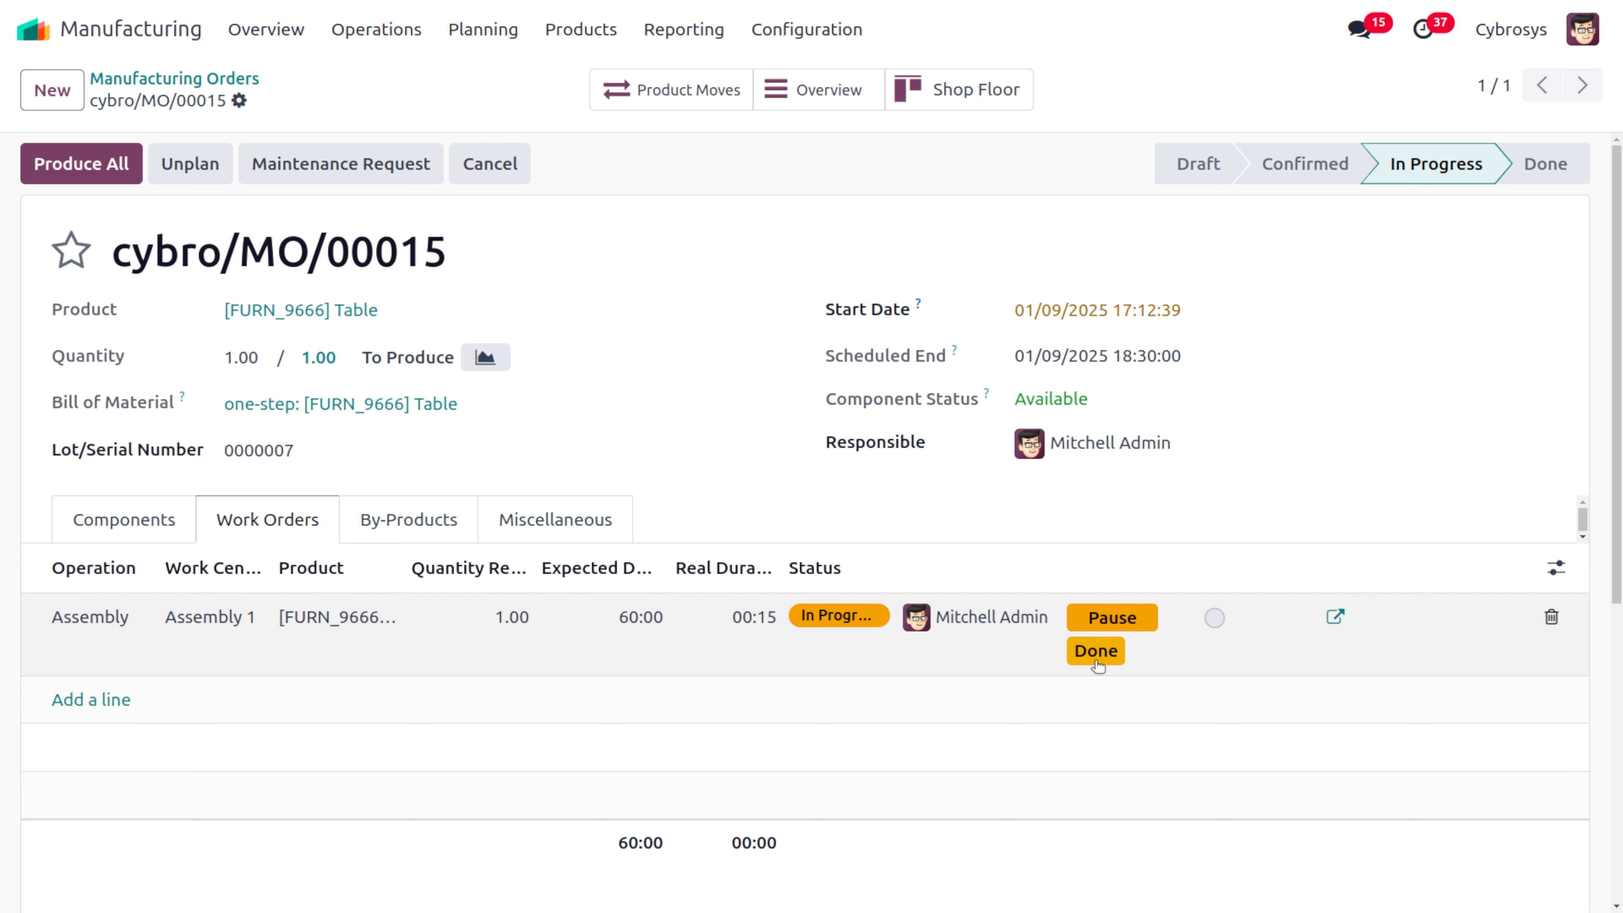
Try to mark the Assembly work order as done from the manufacturing order
{"action": "left_click", "coordinate": [1096, 662]}
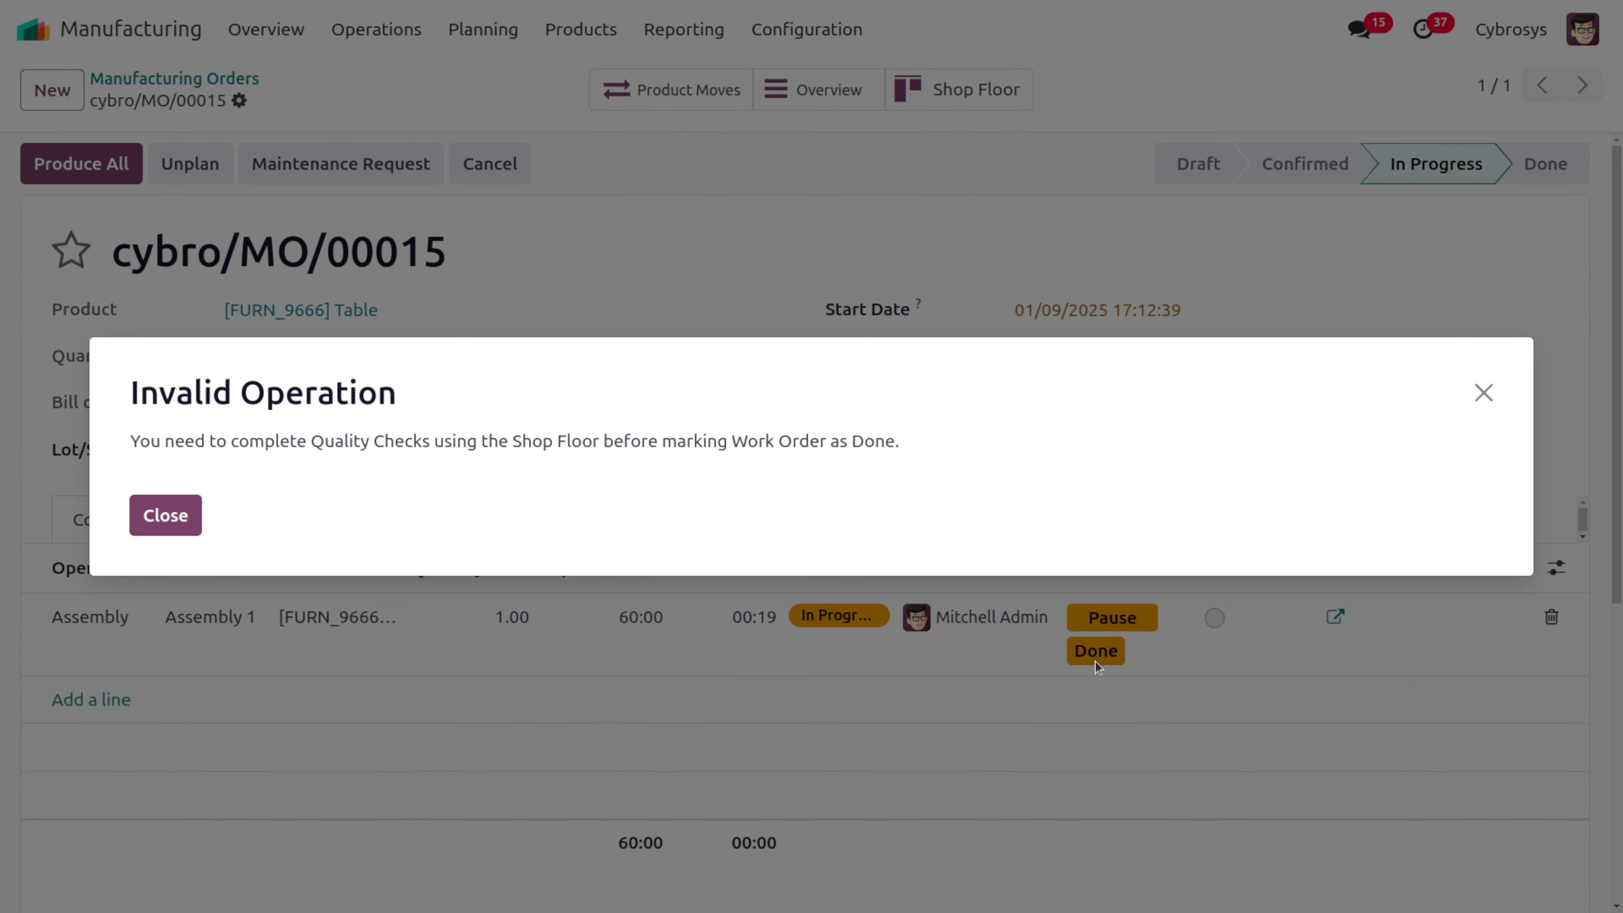
{"action": "left_click", "coordinate": [1483, 392]}
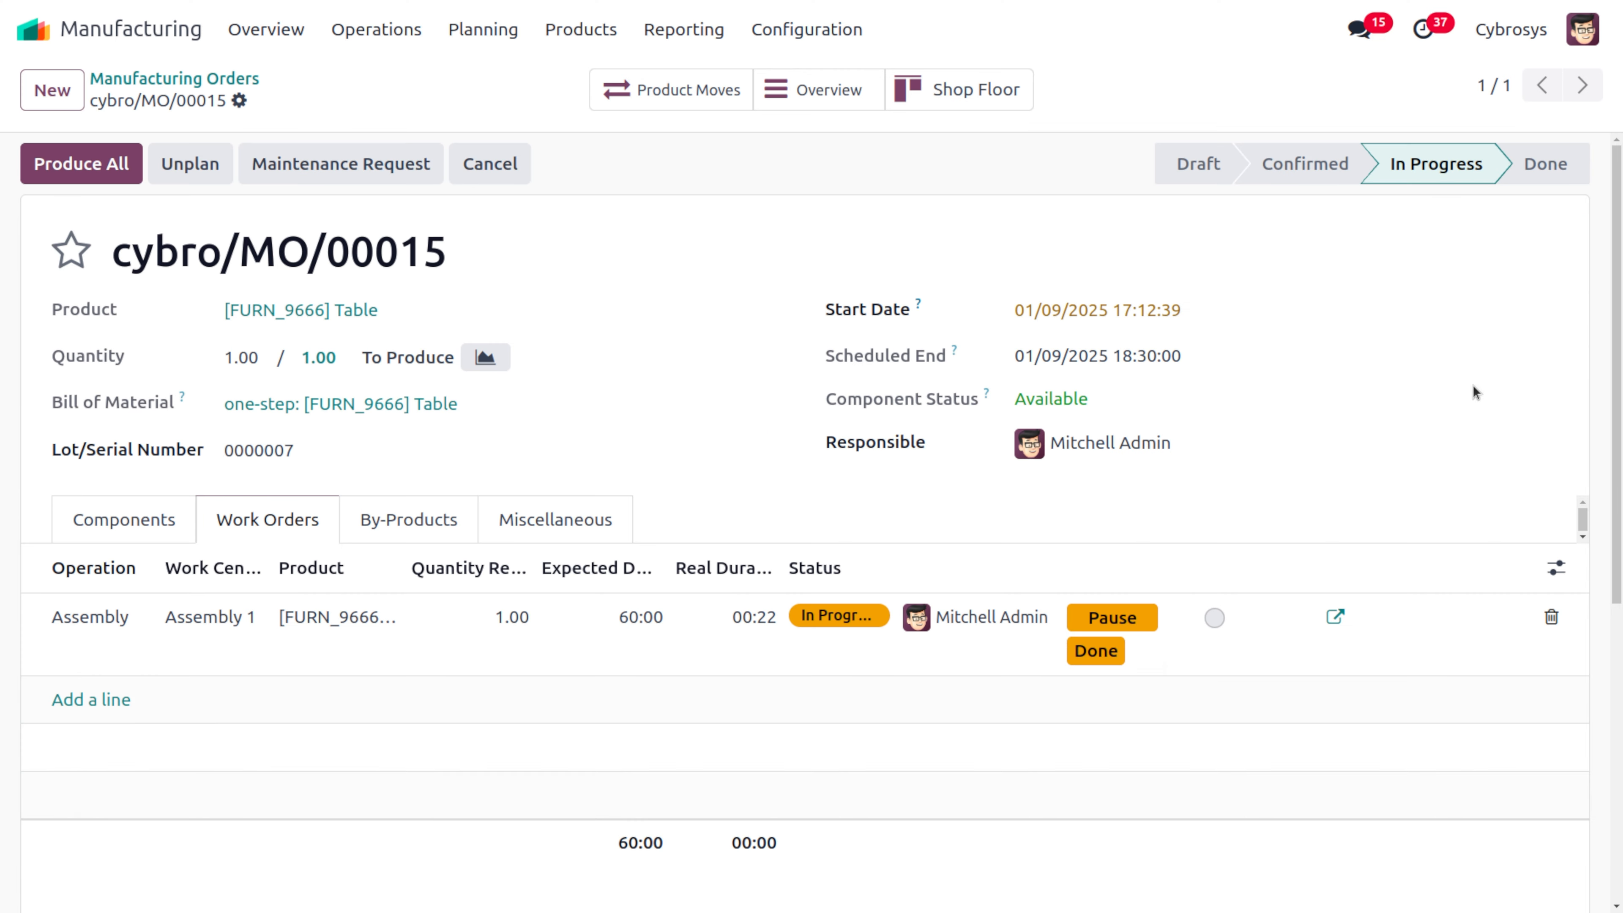
Open the manufacturing order in Shop Floor and expand the instructions of its Assembly operation at Assembly 1
{"action": "left_click", "coordinate": [952, 89]}
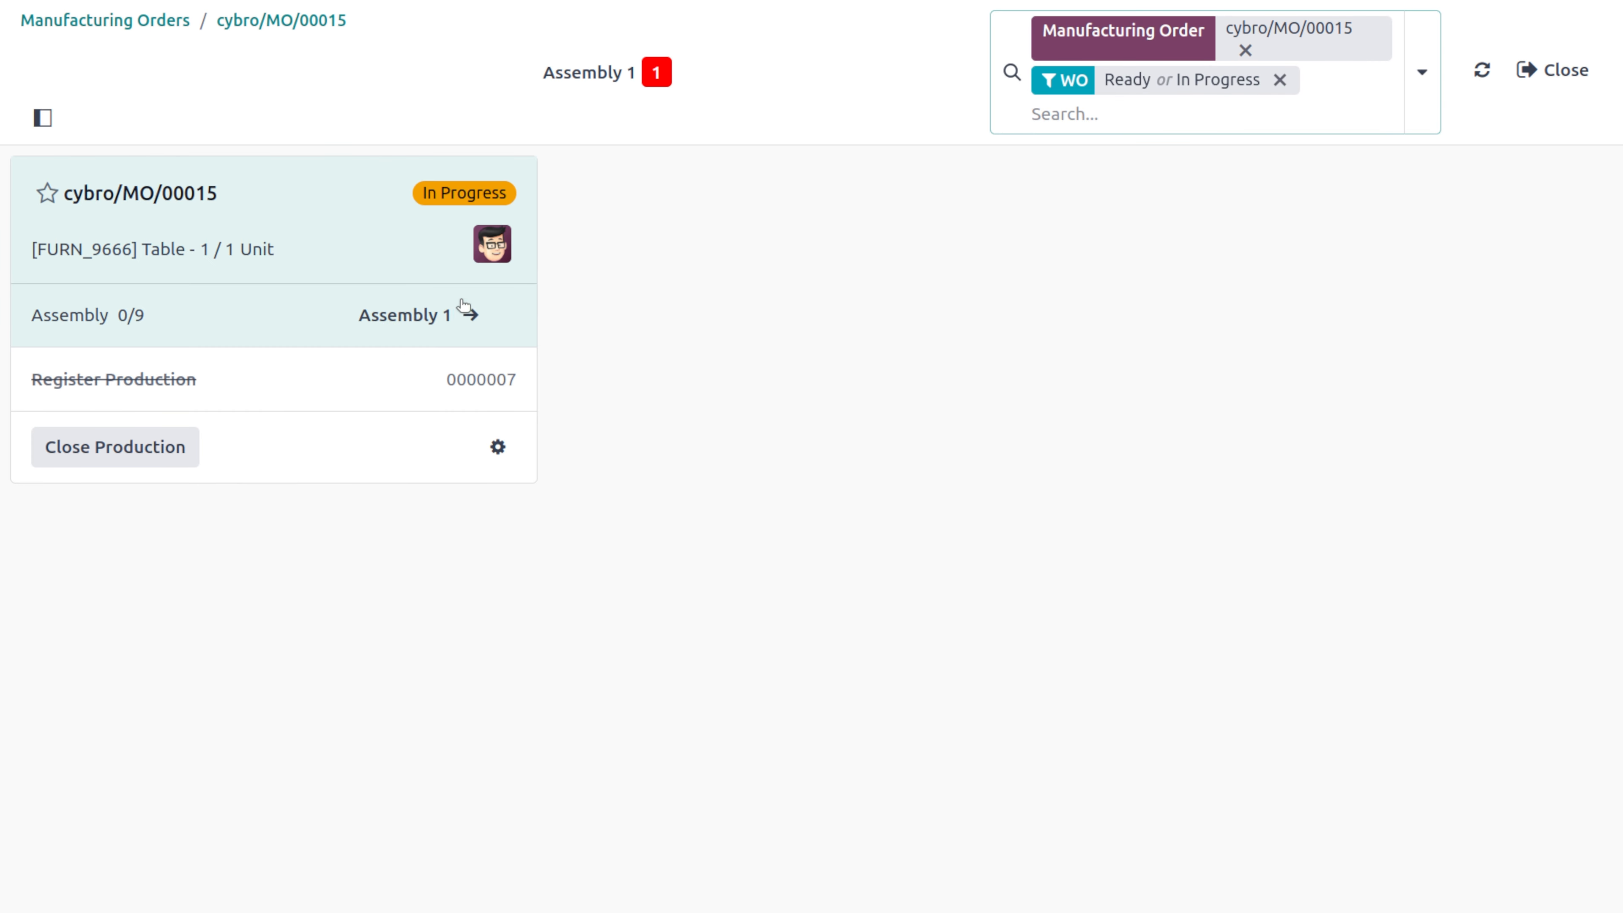
{"action": "left_click", "coordinate": [470, 316]}
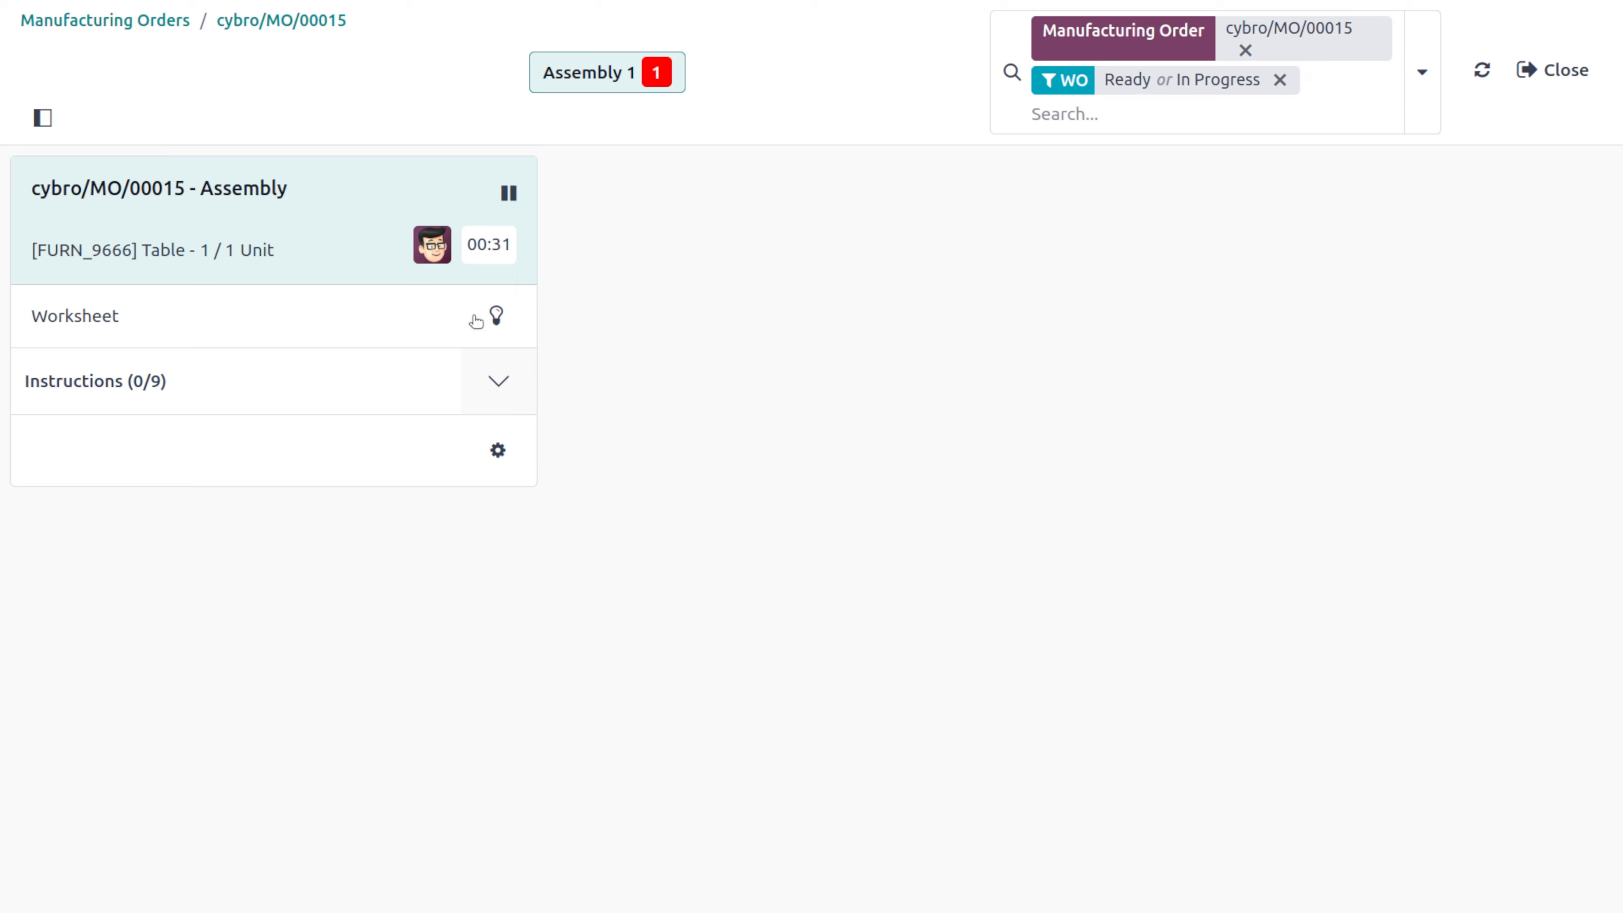
{"action": "left_click", "coordinate": [503, 387]}
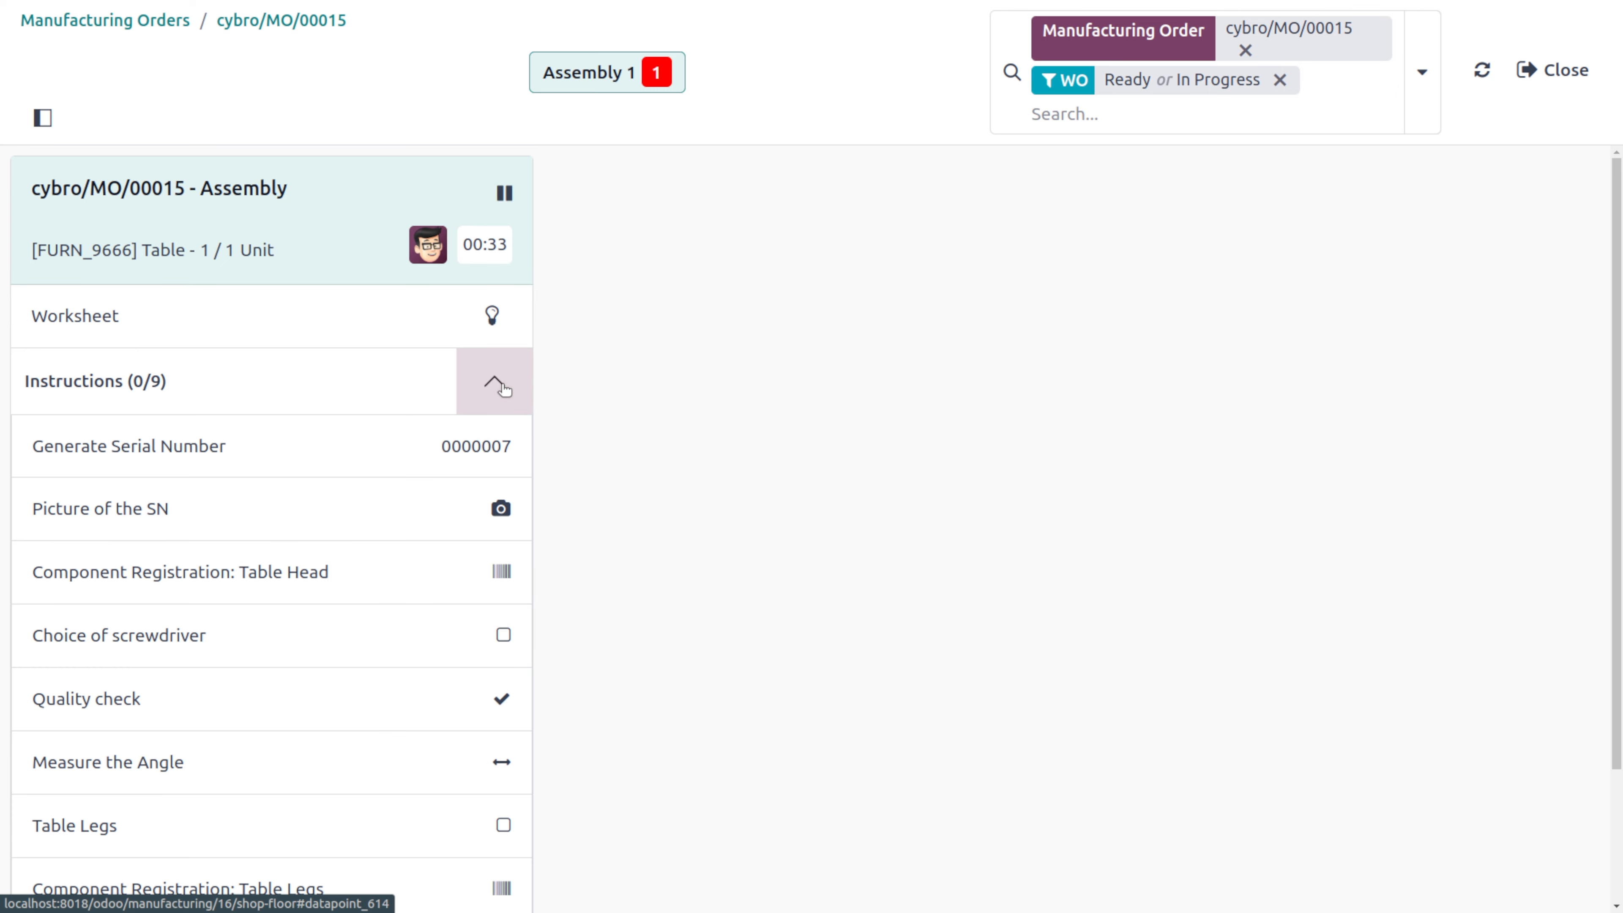
Upload table.jpg from Downloads as the Picture of the SN and validate that instruction
{"action": "left_click", "coordinate": [104, 511]}
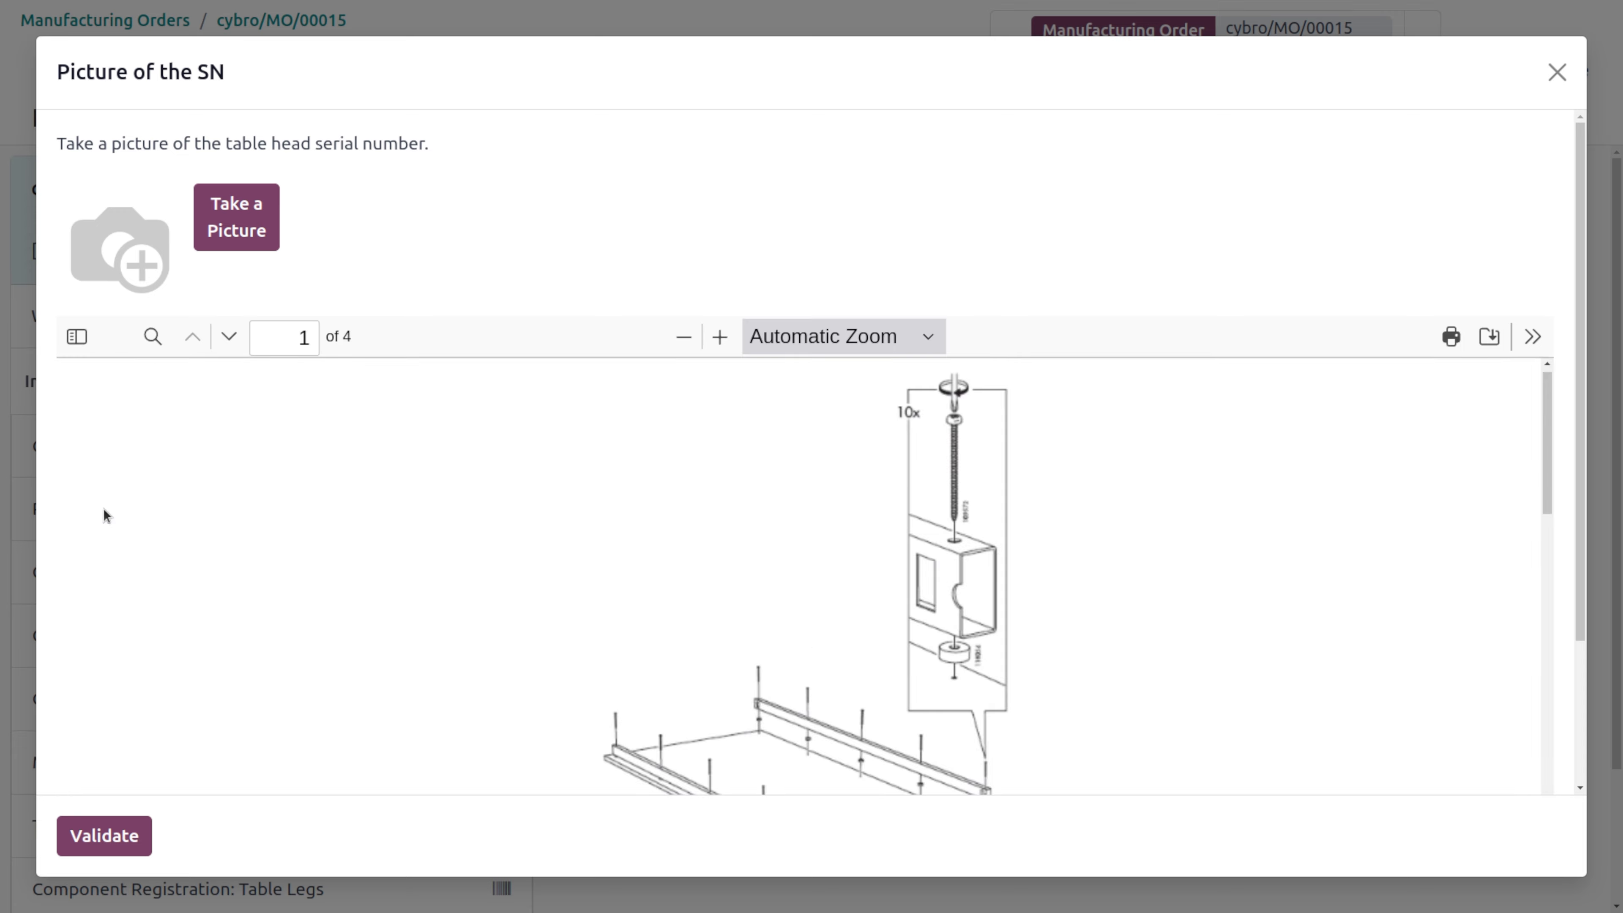
{"action": "left_click", "coordinate": [246, 203]}
{"action": "type", "text": "t"}
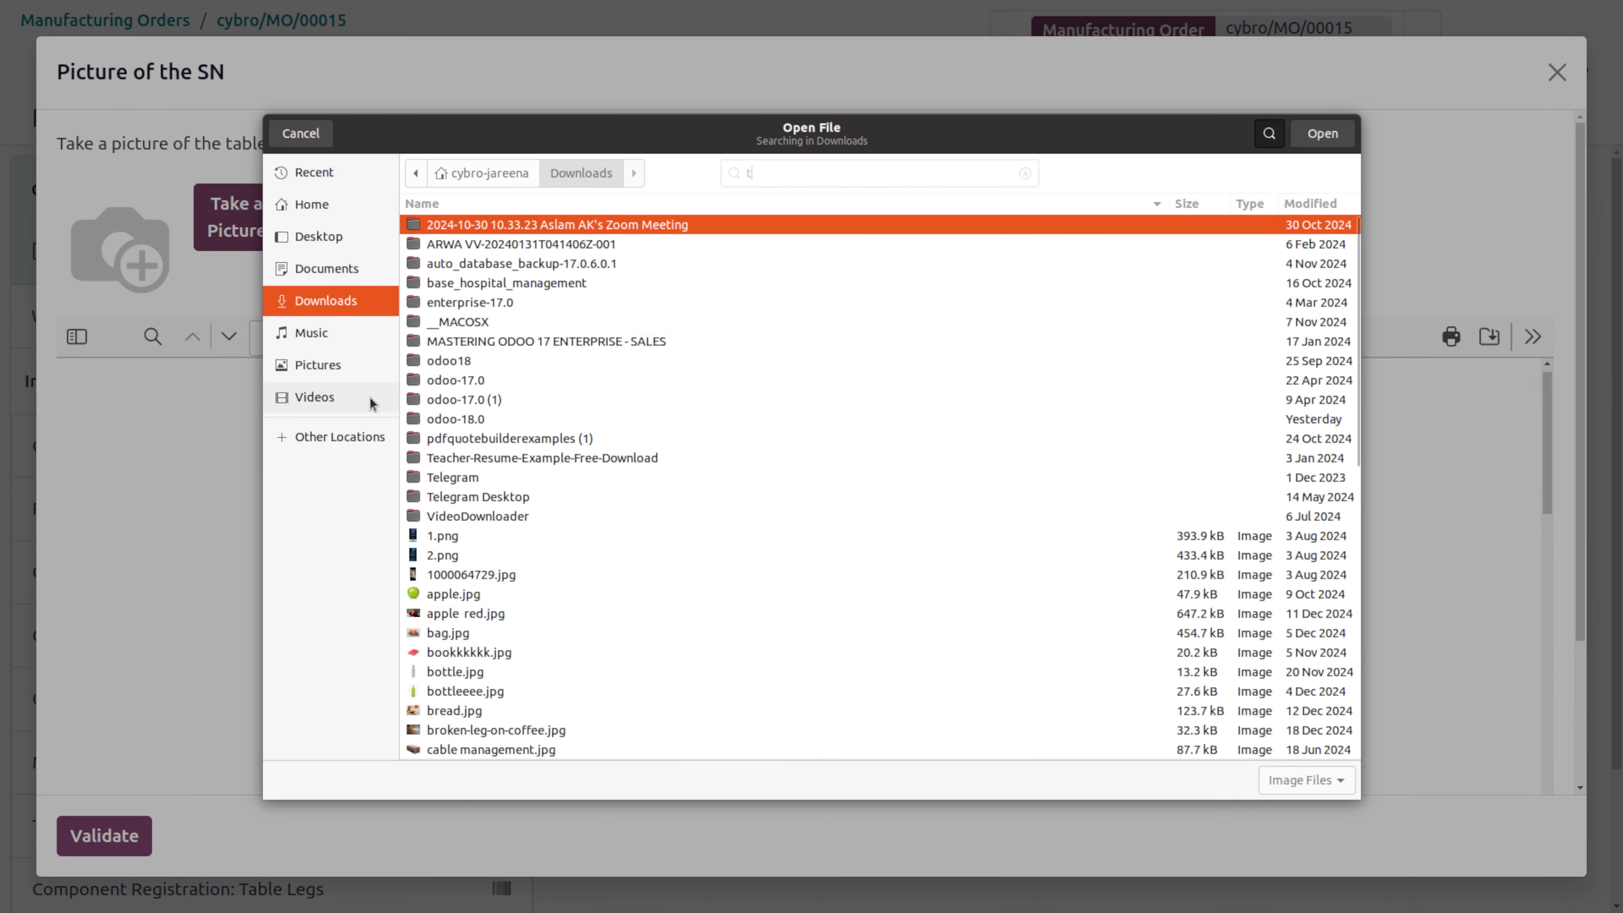
{"action": "type", "text": "ab"}
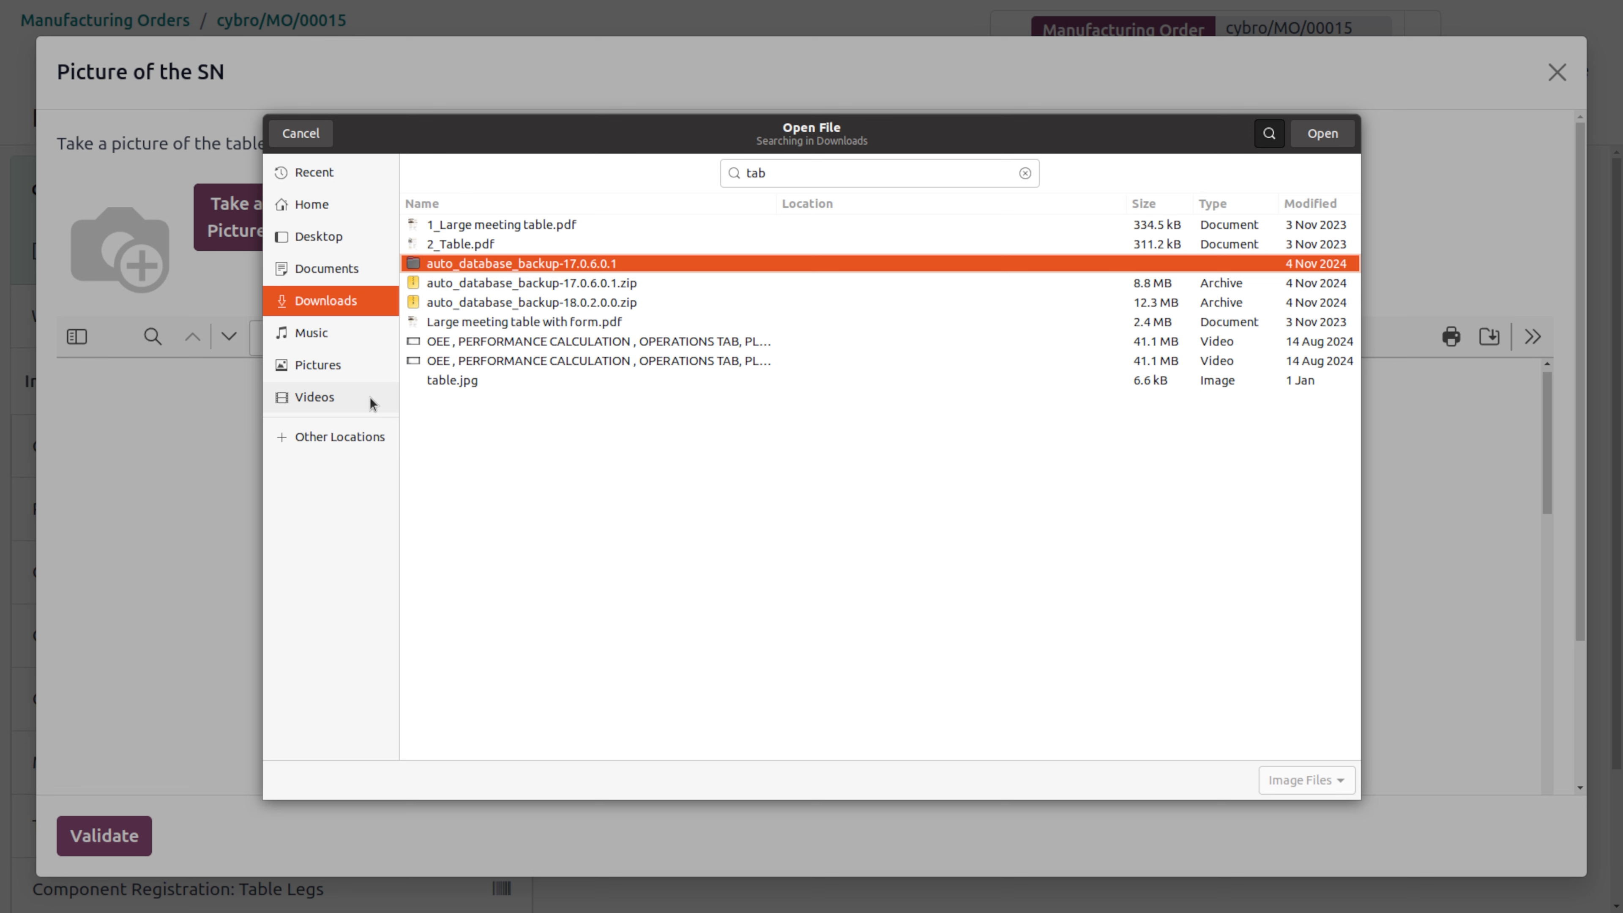
{"action": "left_click", "coordinate": [468, 379]}
{"action": "key", "text": "Return"}
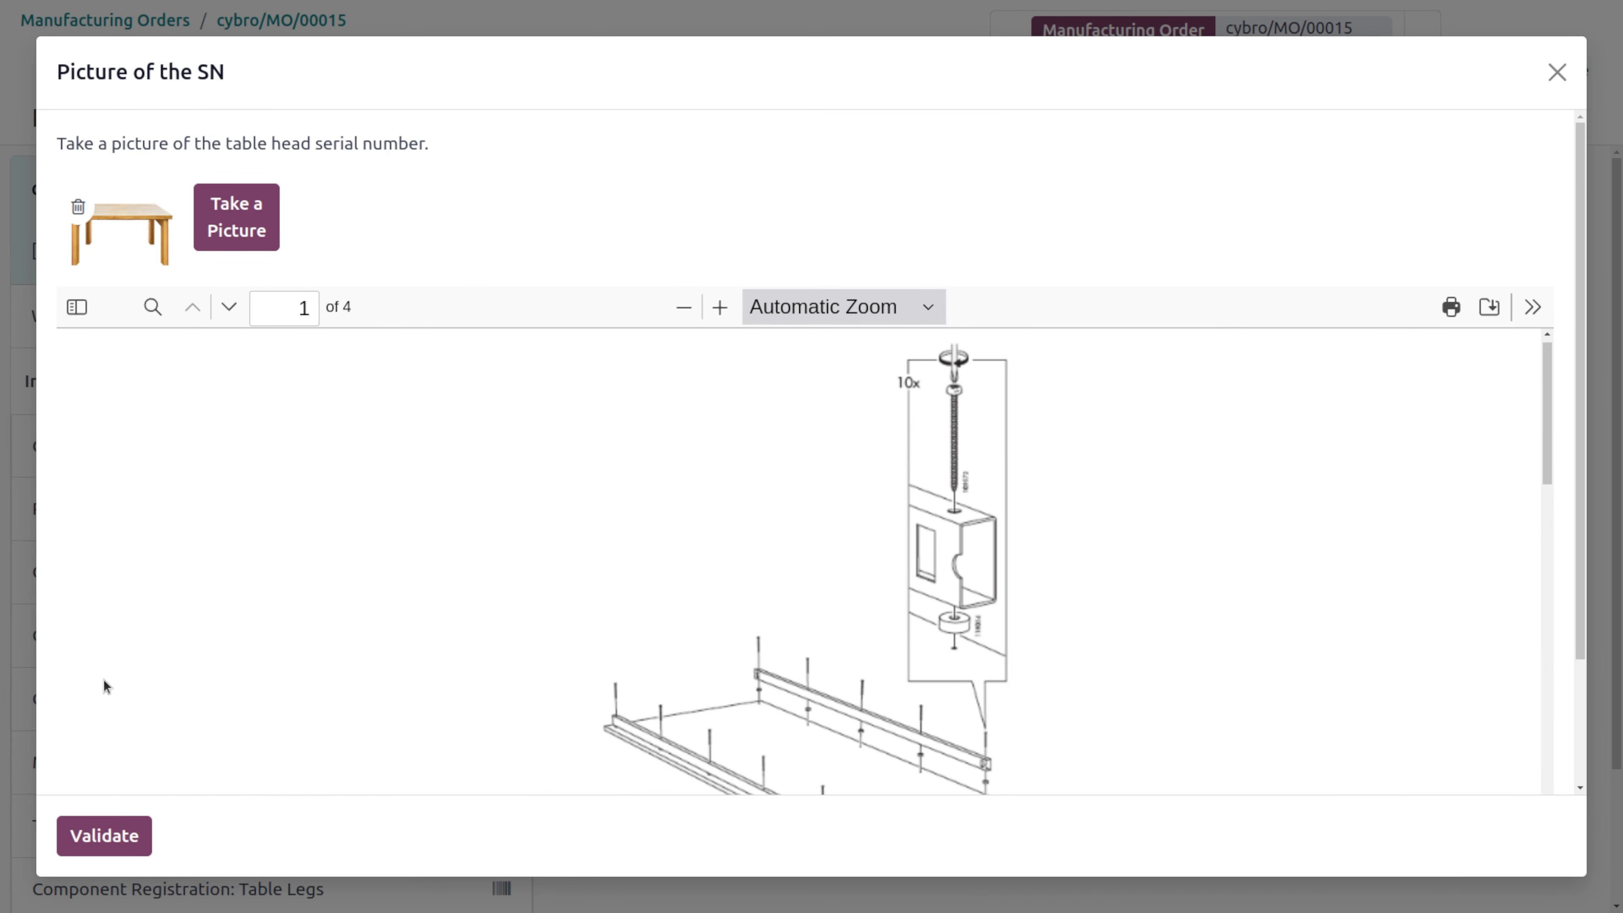
{"action": "left_click", "coordinate": [122, 833]}
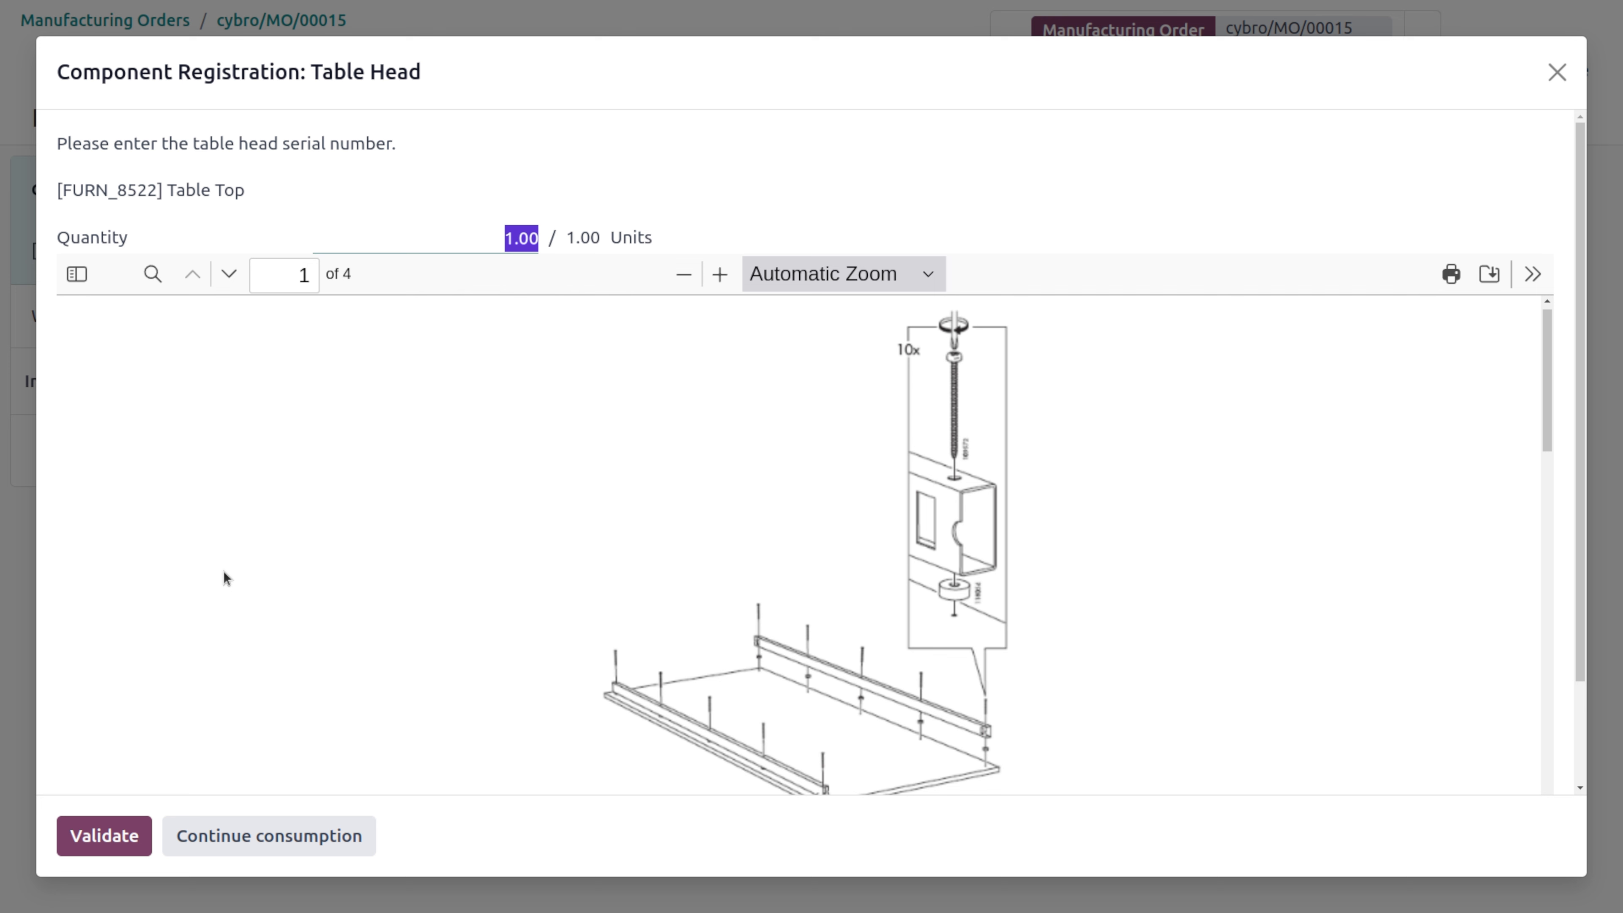
Validate the Table Head component registration for the Table Top
{"action": "key", "text": "BackSpace"}
{"action": "left_click", "coordinate": [119, 819]}
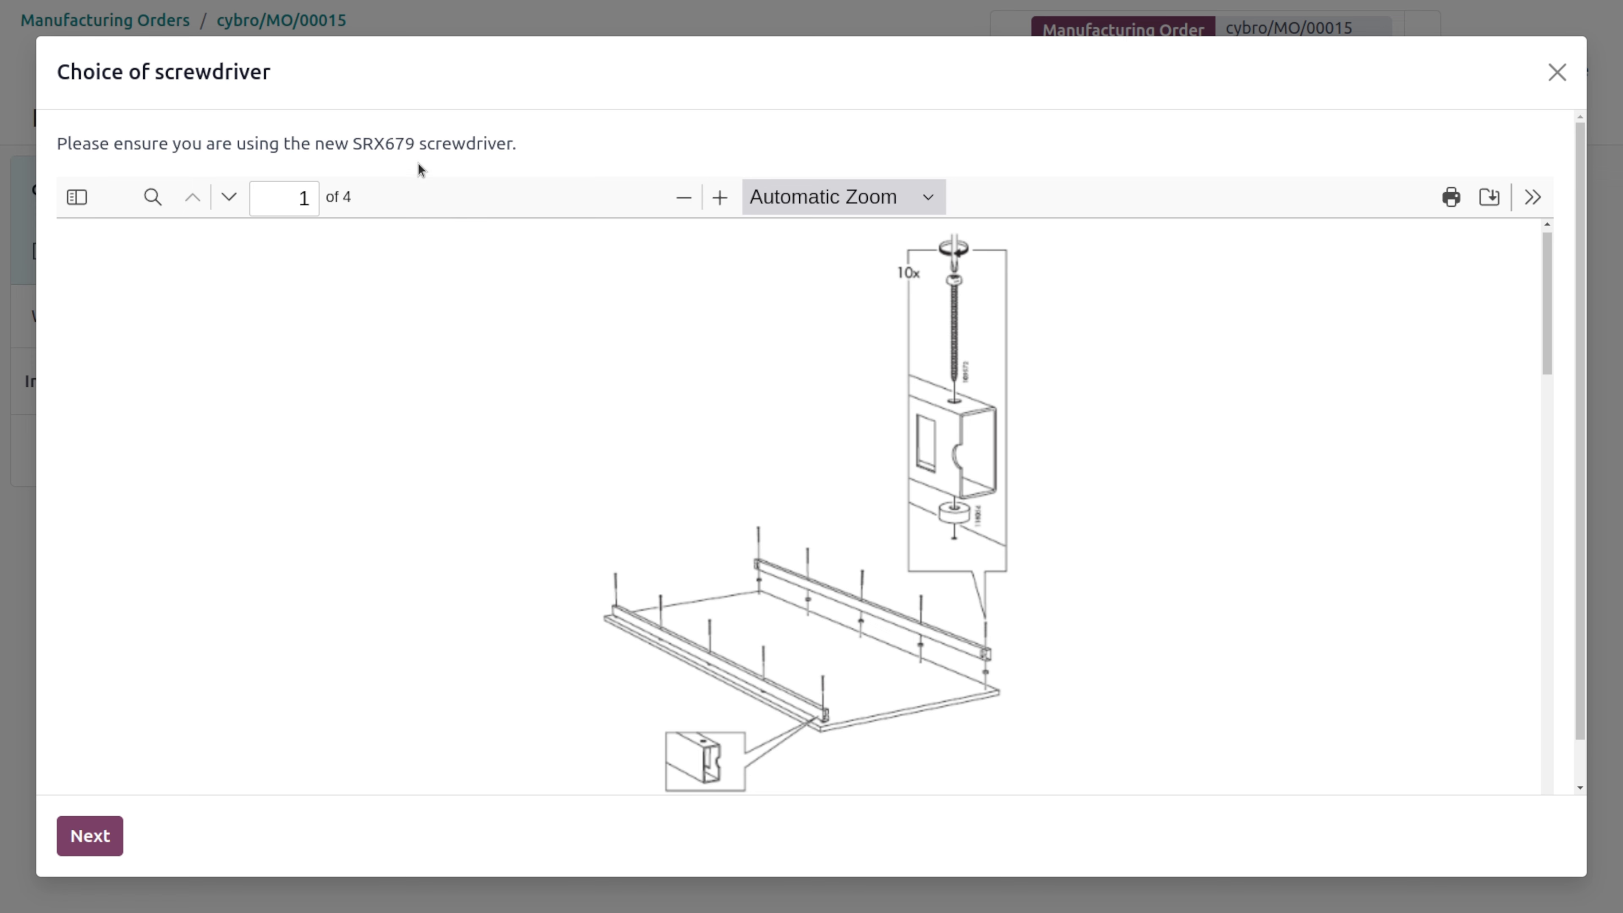
Complete the Choice of screwdriver instruction and pass the quality check on the fastenings' condition
{"action": "scroll", "coordinate": [404, 406], "scroll_direction": "up", "scroll_amount": 1}
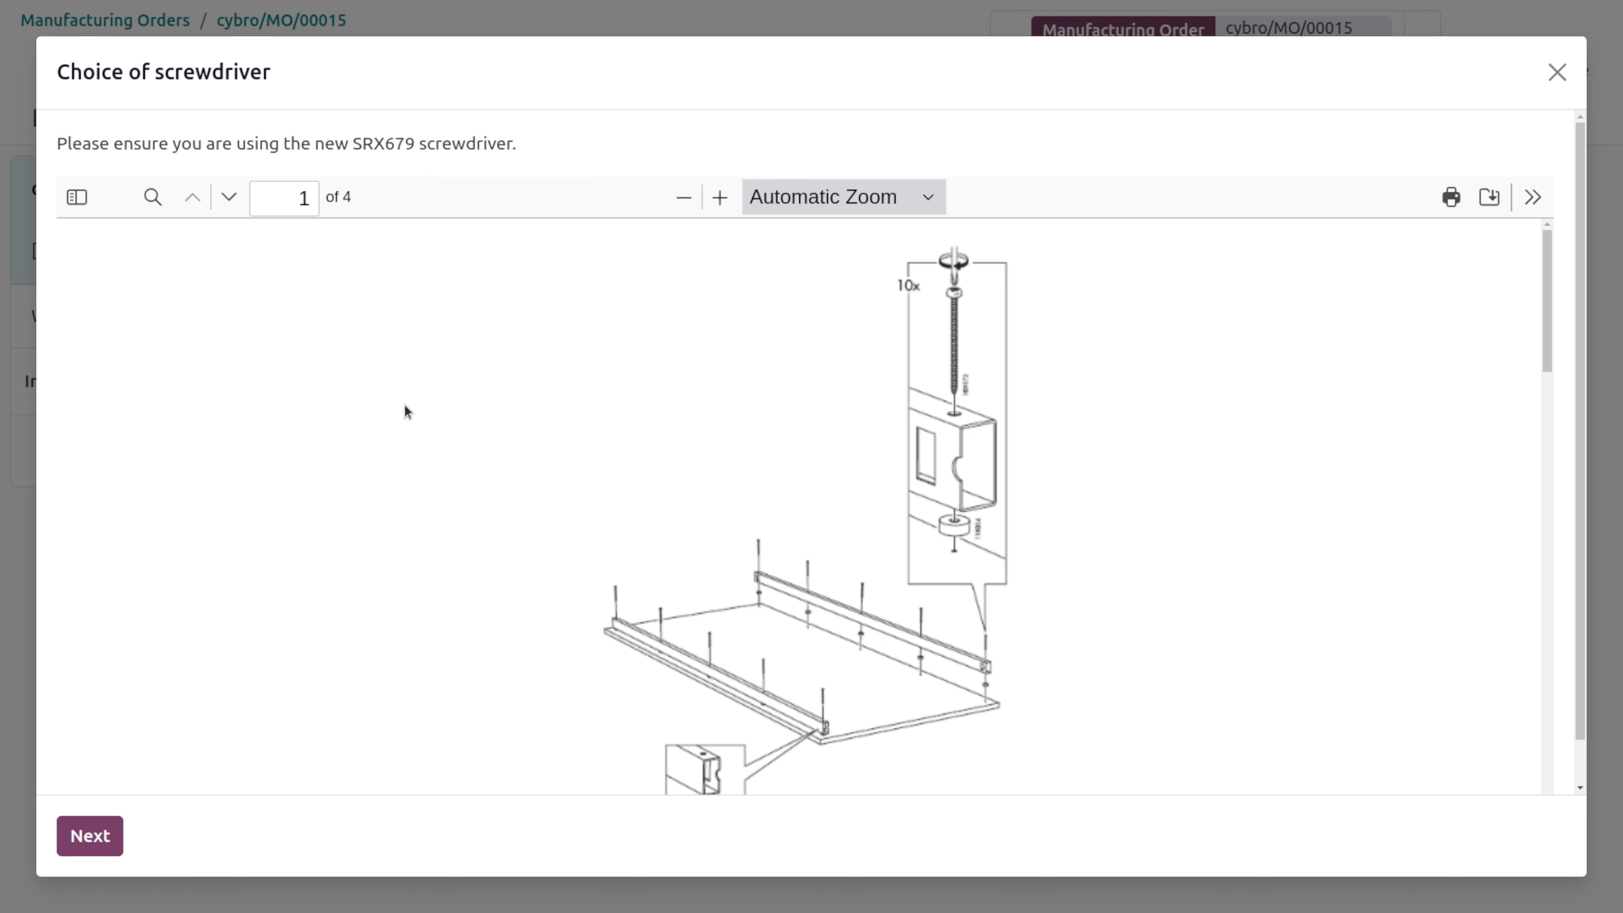
{"action": "left_click", "coordinate": [81, 846]}
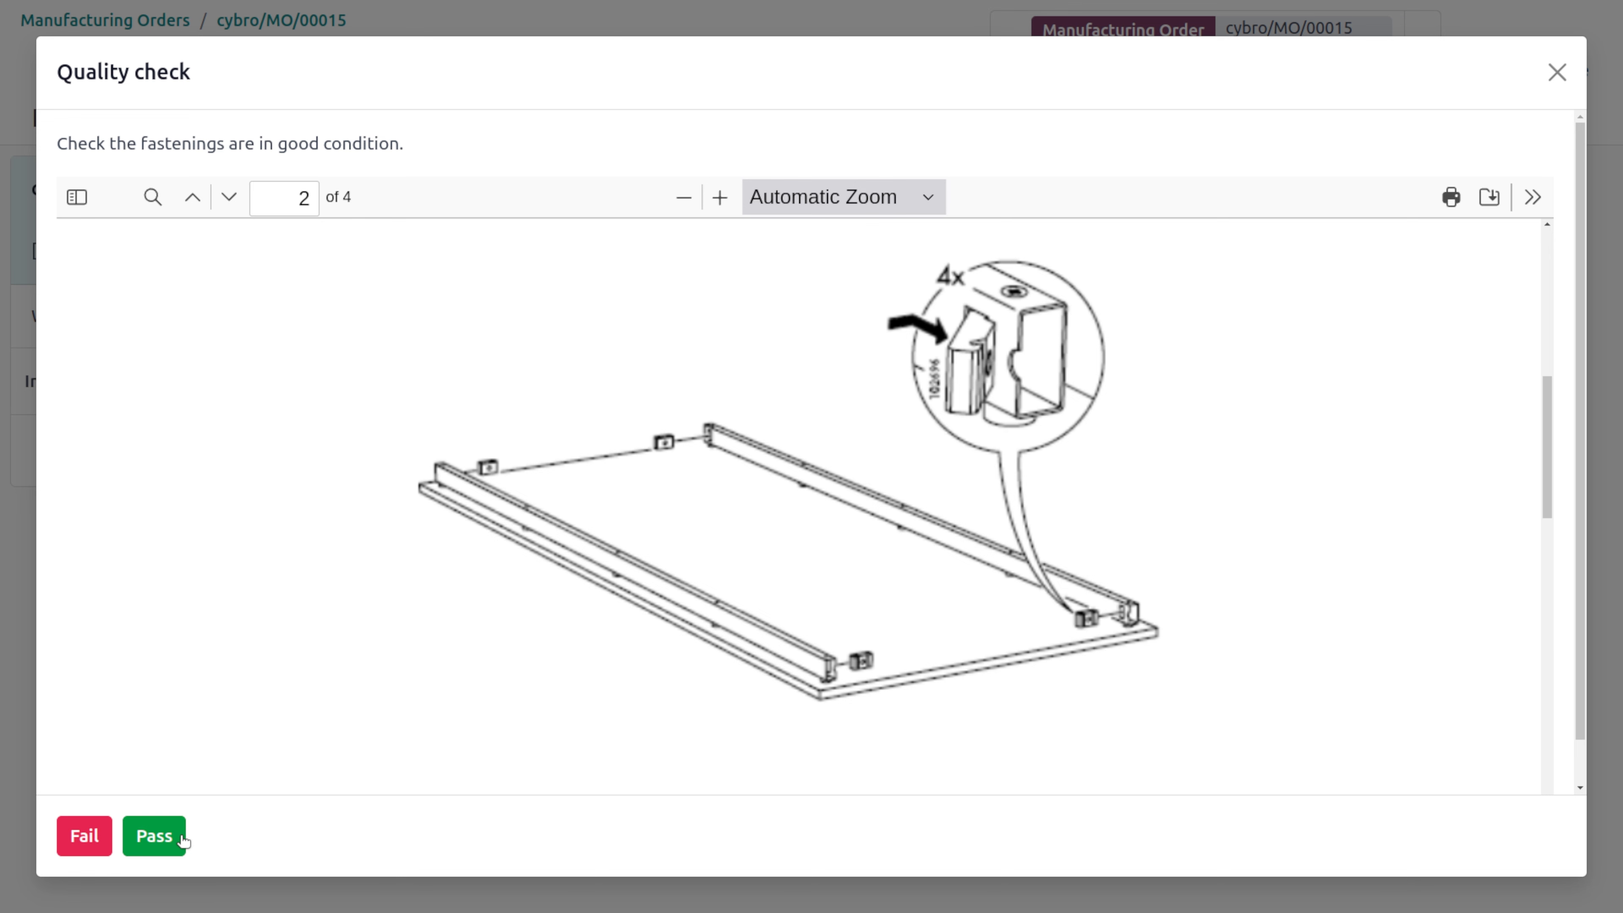
{"action": "left_click", "coordinate": [154, 836]}
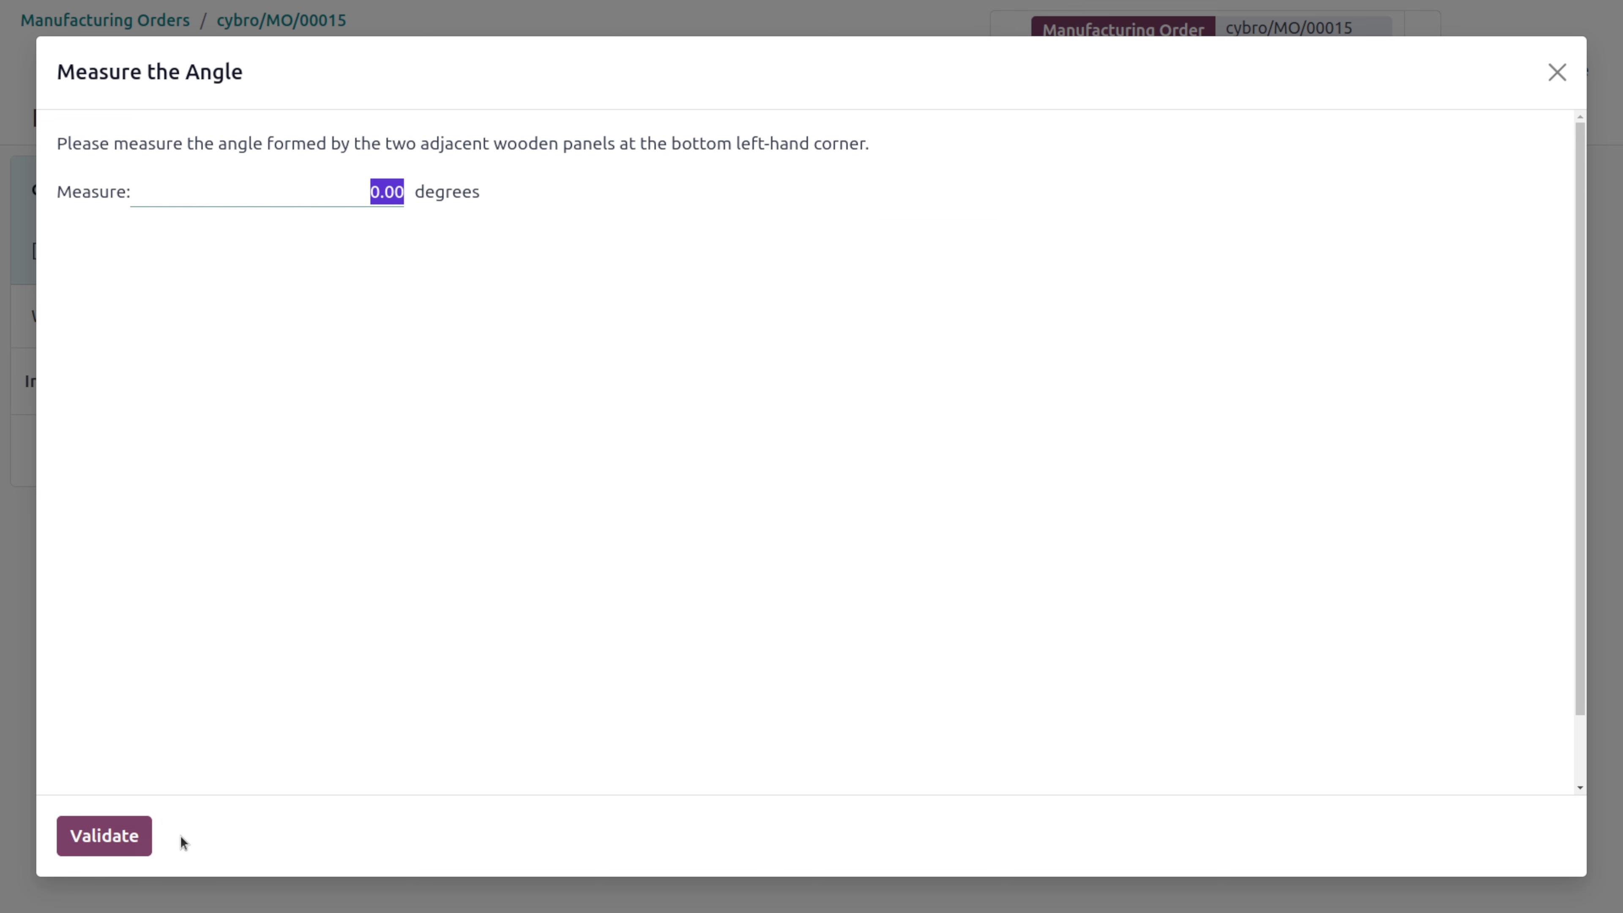